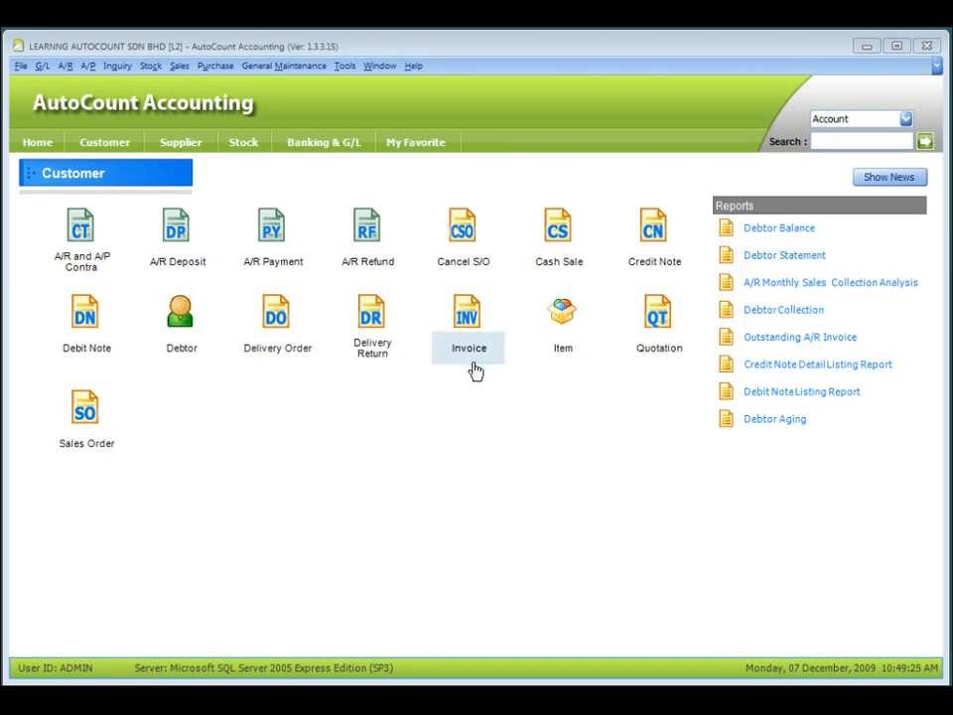
# Open a New Invoice window from the Customer module's Invoice icon.
pyautogui.click(471, 327)
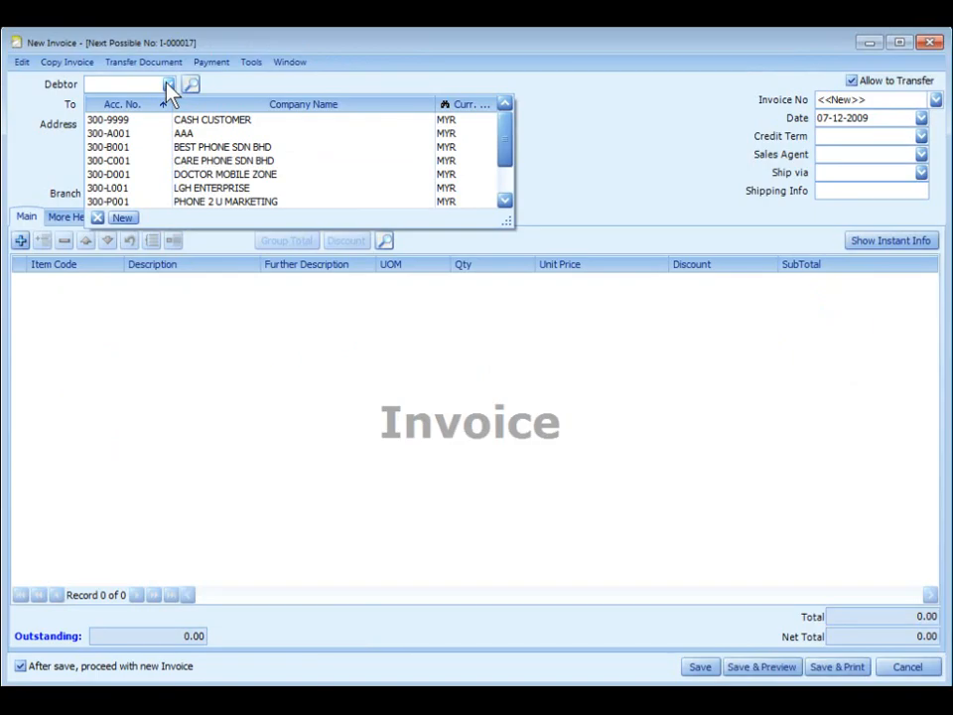
# Choose BEST PHONE SDN BHD as the debtor and check the Invoice No numbering formats.
pyautogui.click(181, 147)
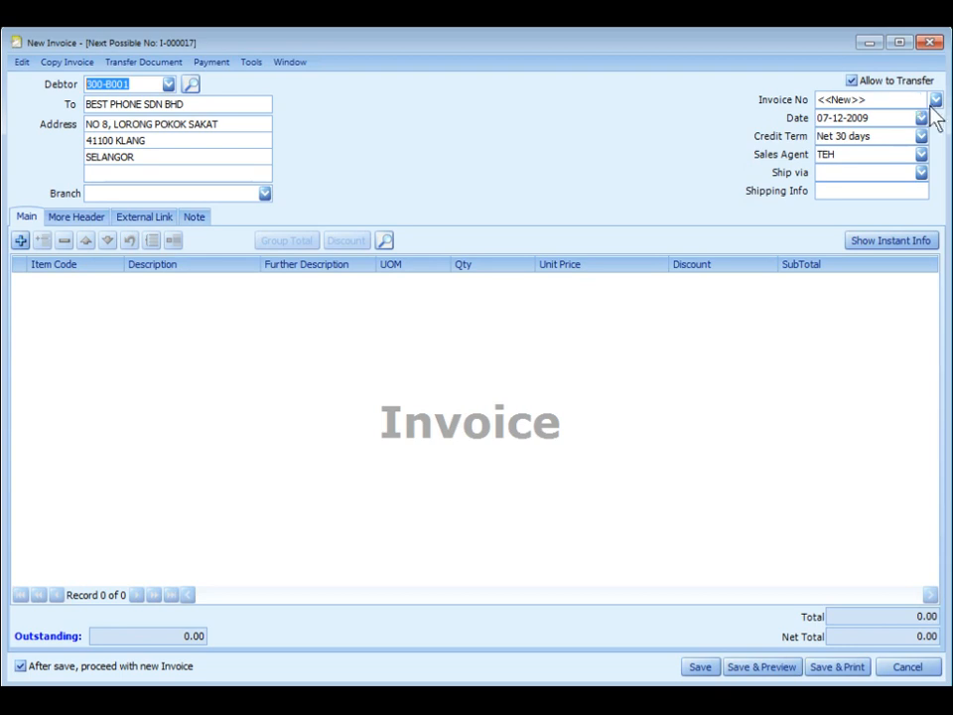
pyautogui.click(934, 100)
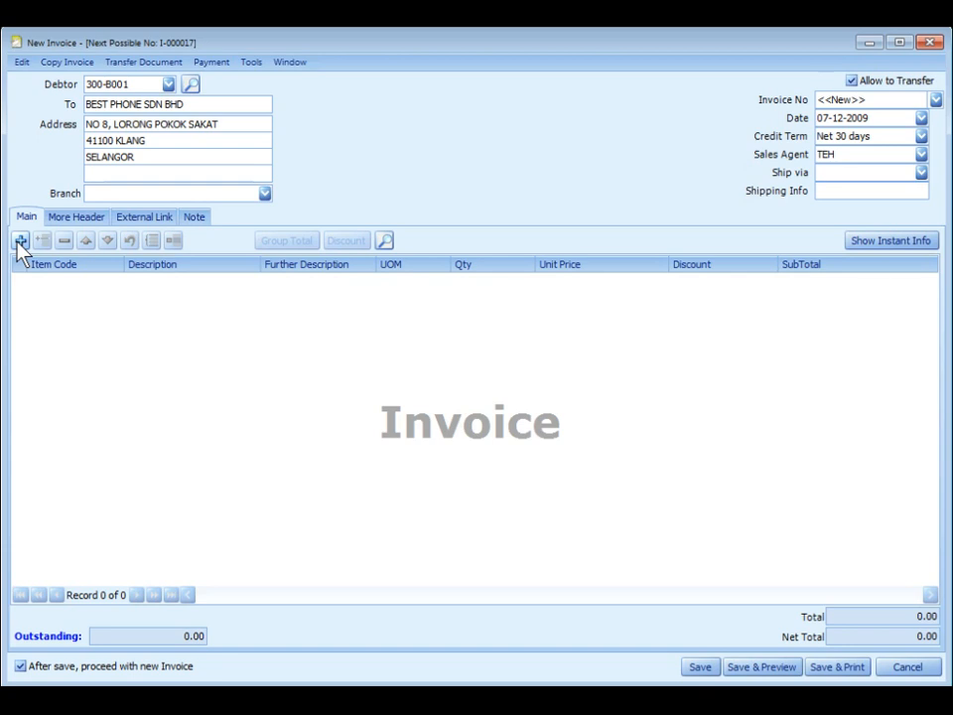
# Add ITEM A and MAXIS100 as the first two invoice lines.
pyautogui.click(20, 243)
pyautogui.click(76, 384)
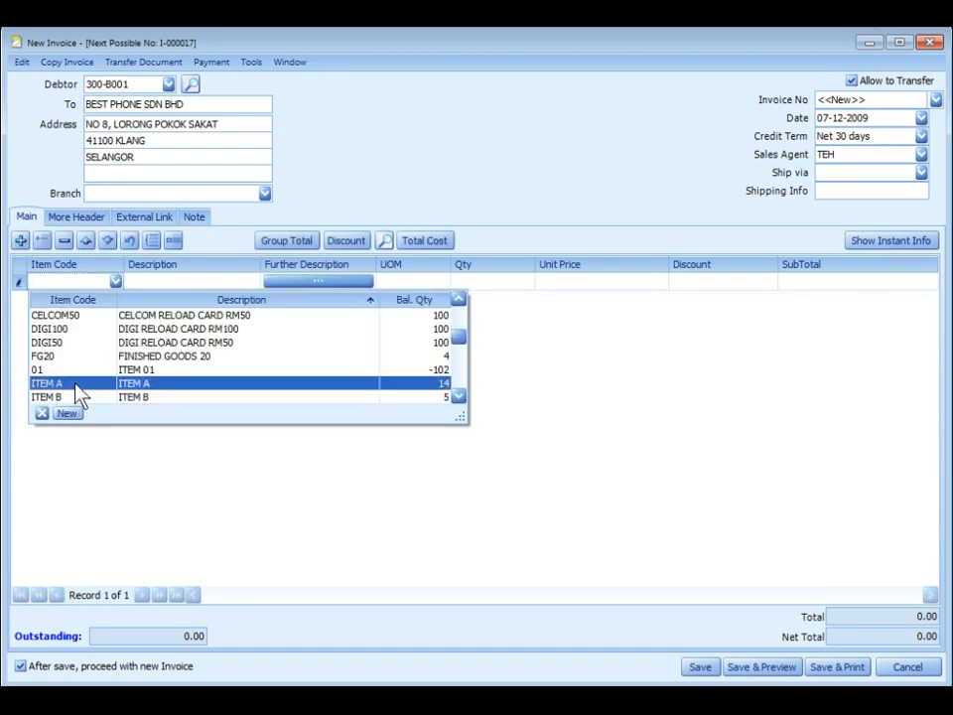
pyautogui.click(20, 240)
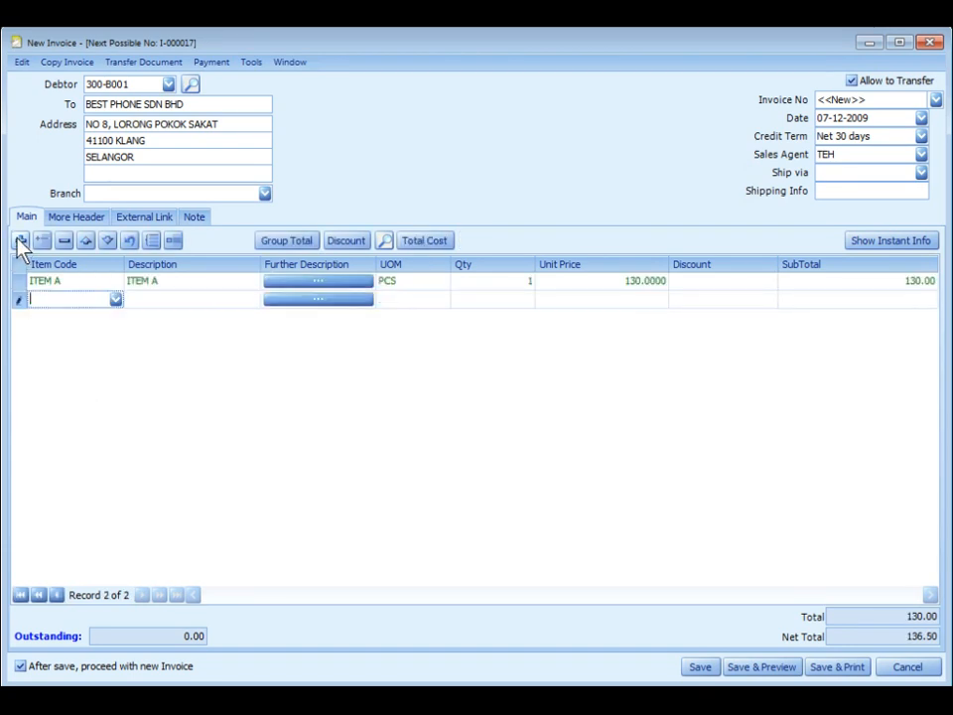
pyautogui.click(115, 301)
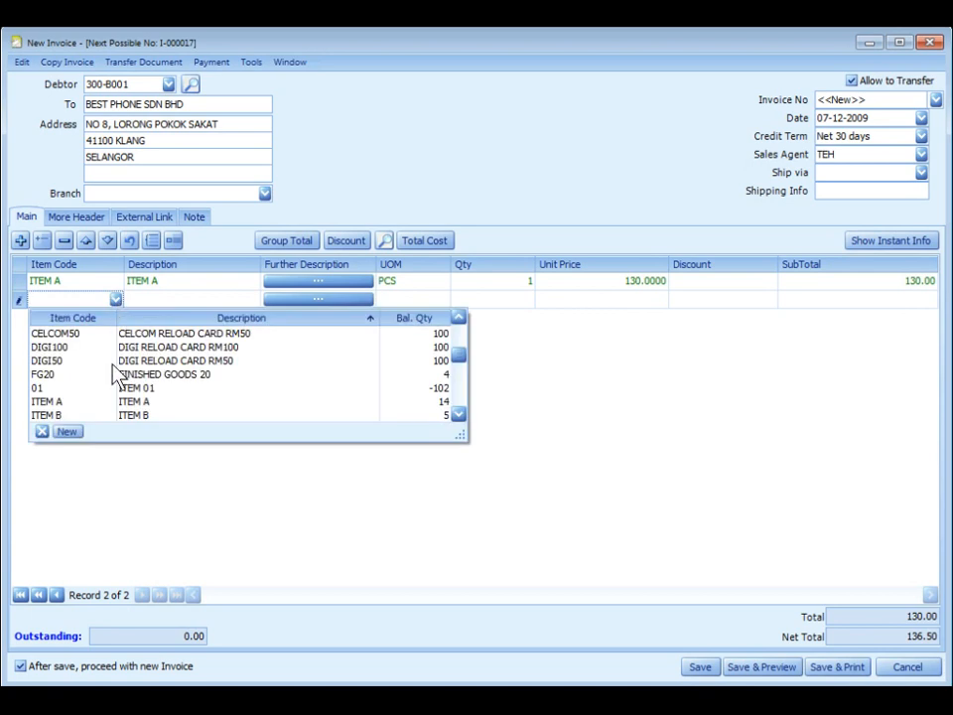
pyautogui.scroll(-2, 106, 384)
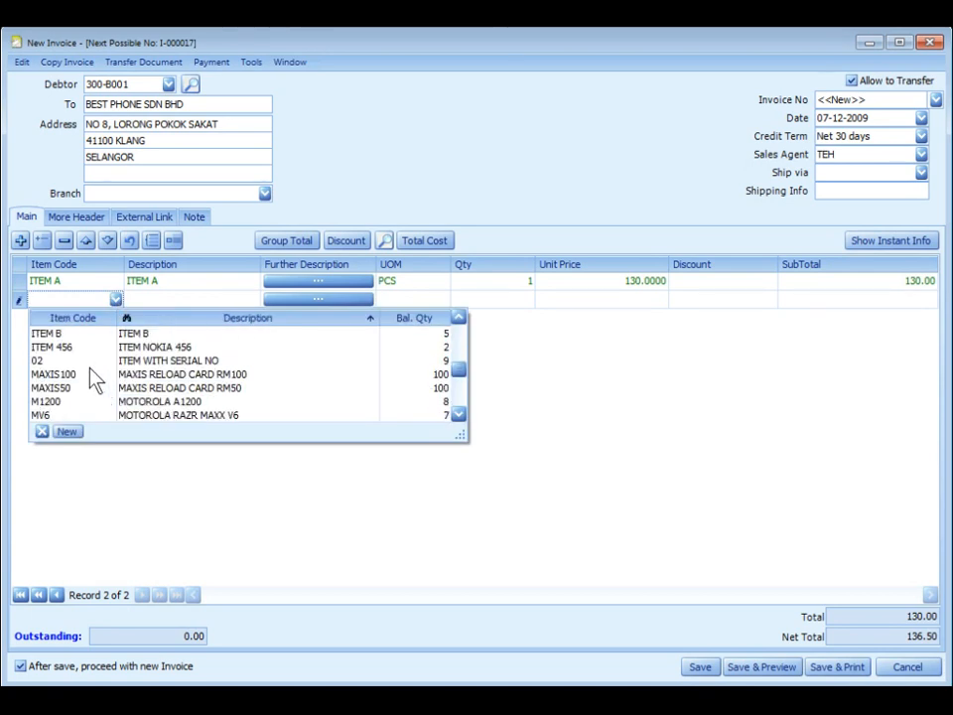
pyautogui.click(90, 373)
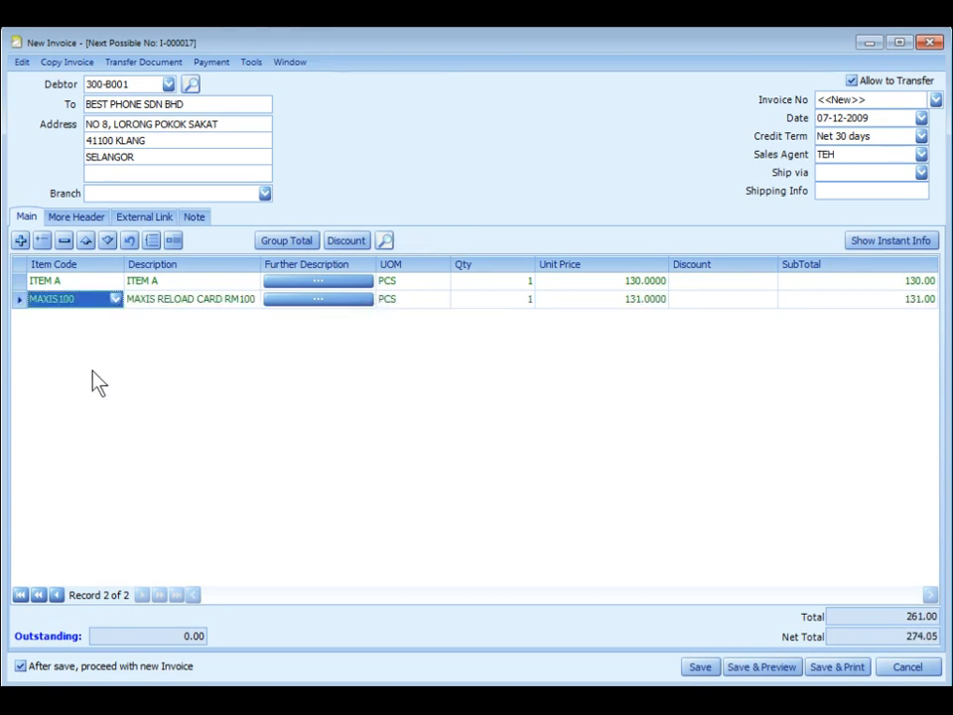
# Add M1200 and S570 as the third and fourth lines, searching 'sam' to find S570.
pyautogui.click(20, 241)
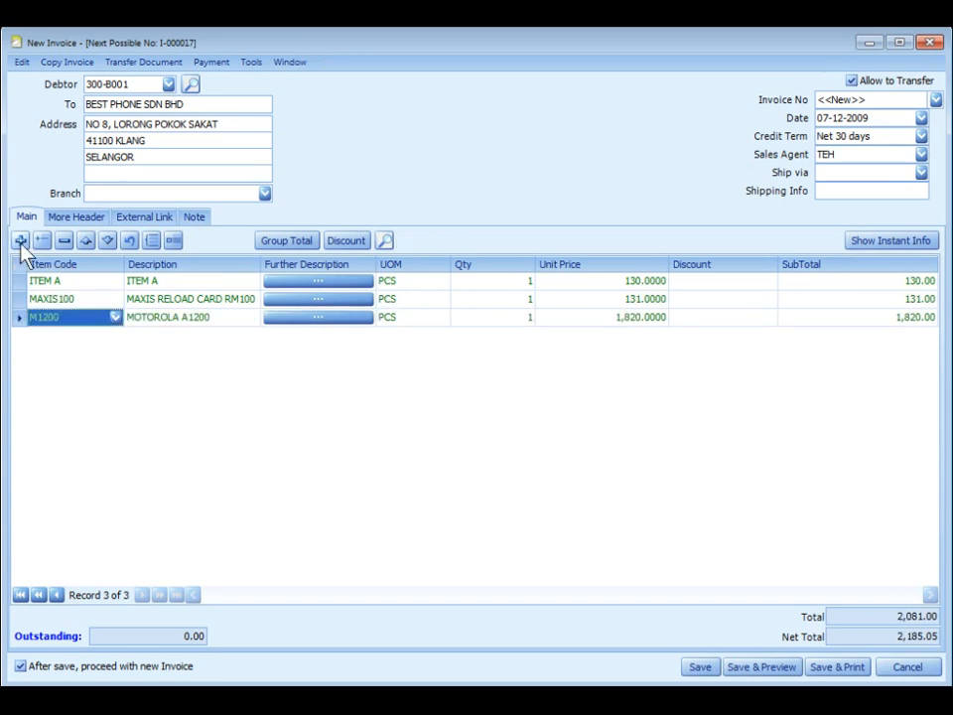
pyautogui.click(19, 241)
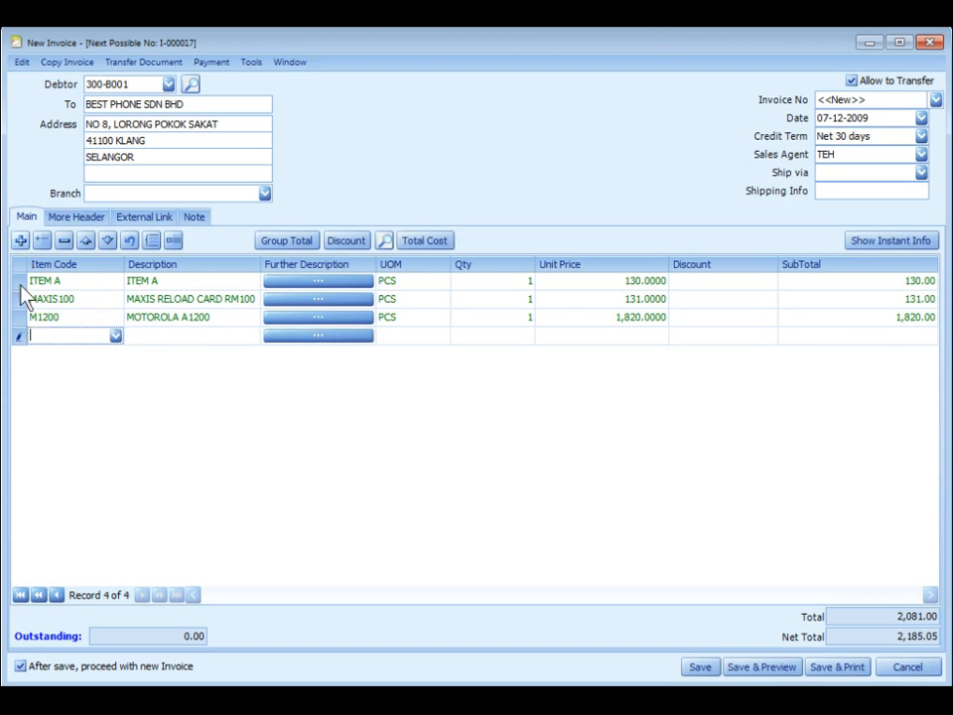
pyautogui.write('s')
pyautogui.click(66, 342)
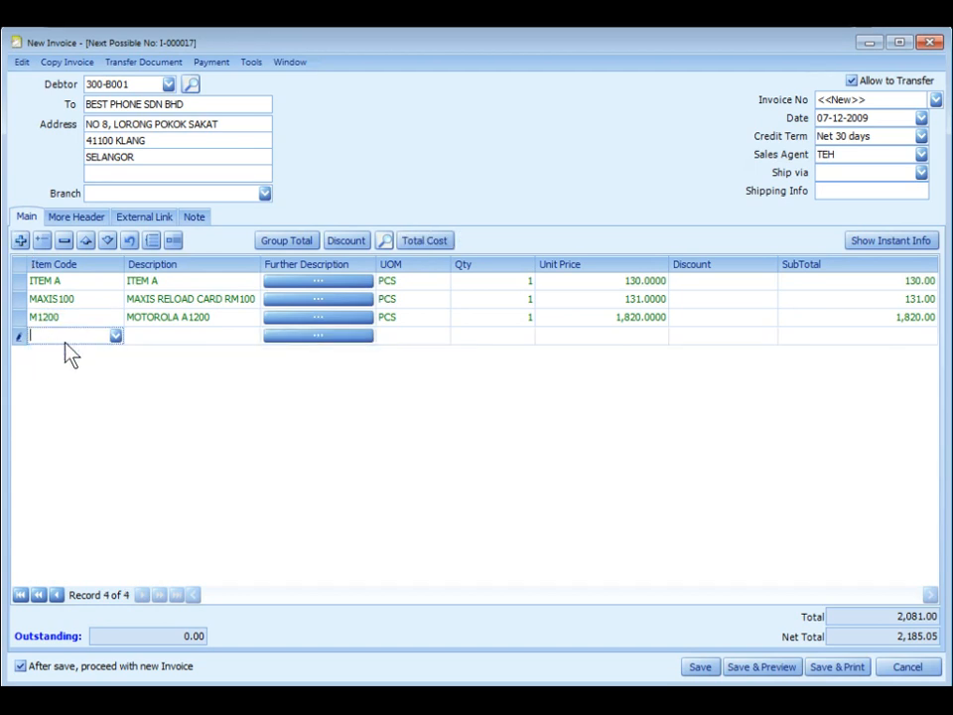
pyautogui.write('sam')
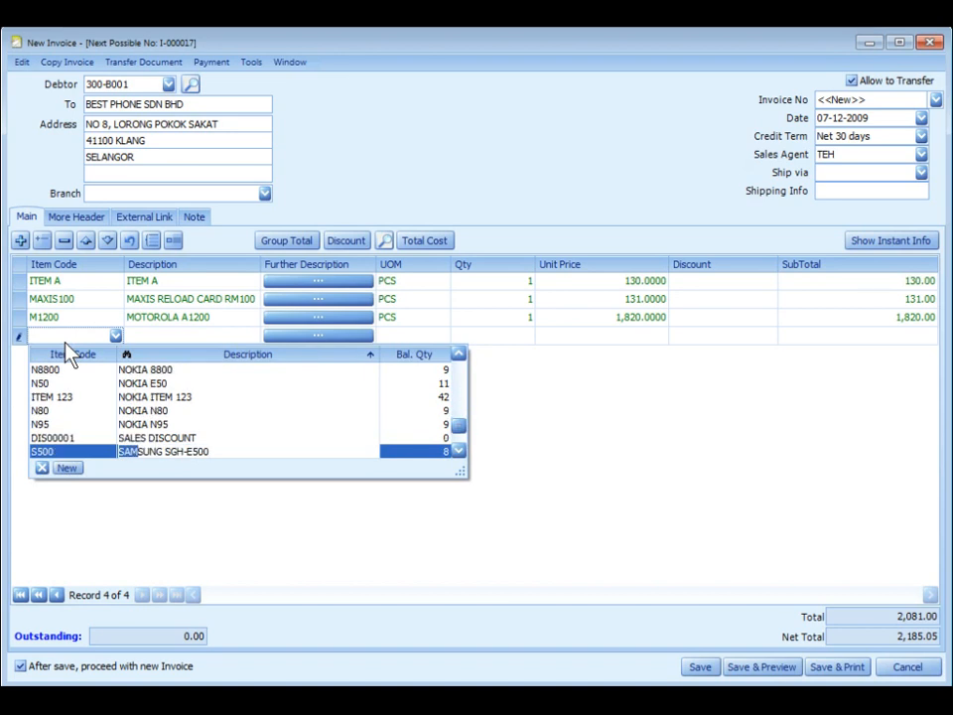
pyautogui.press('Down')
pyautogui.press('Down')
pyautogui.press('Up')
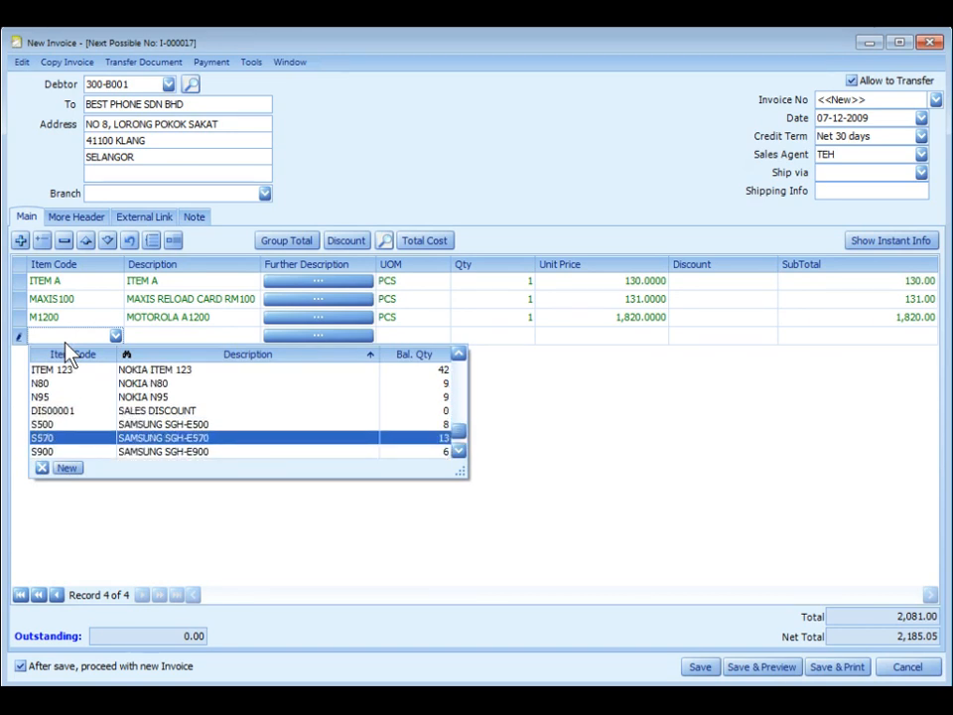
pyautogui.press('Return')
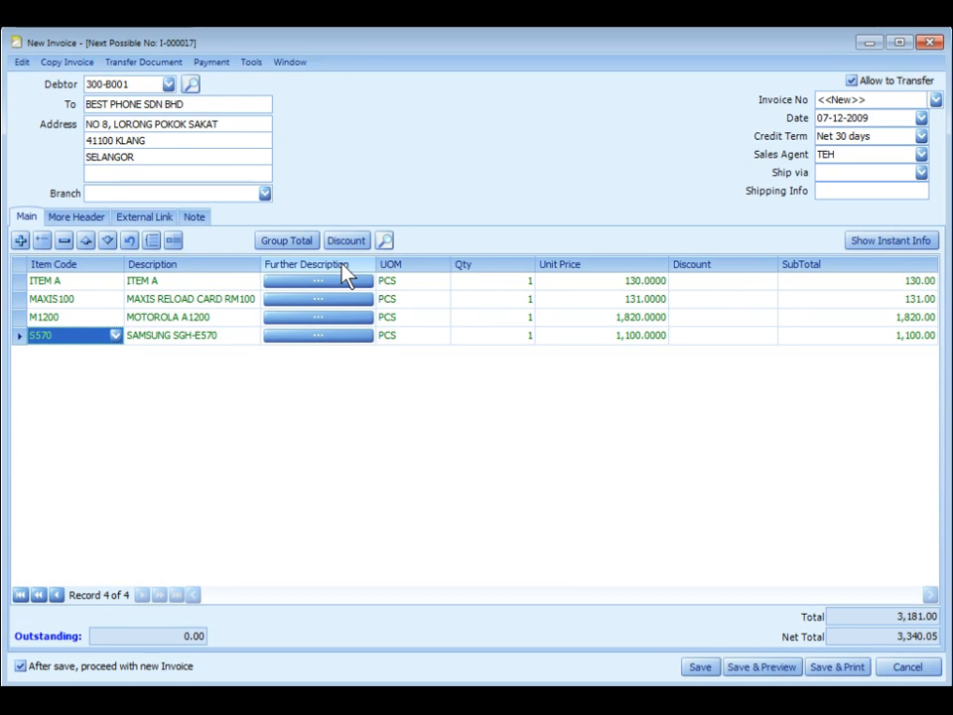
pyautogui.click(514, 283)
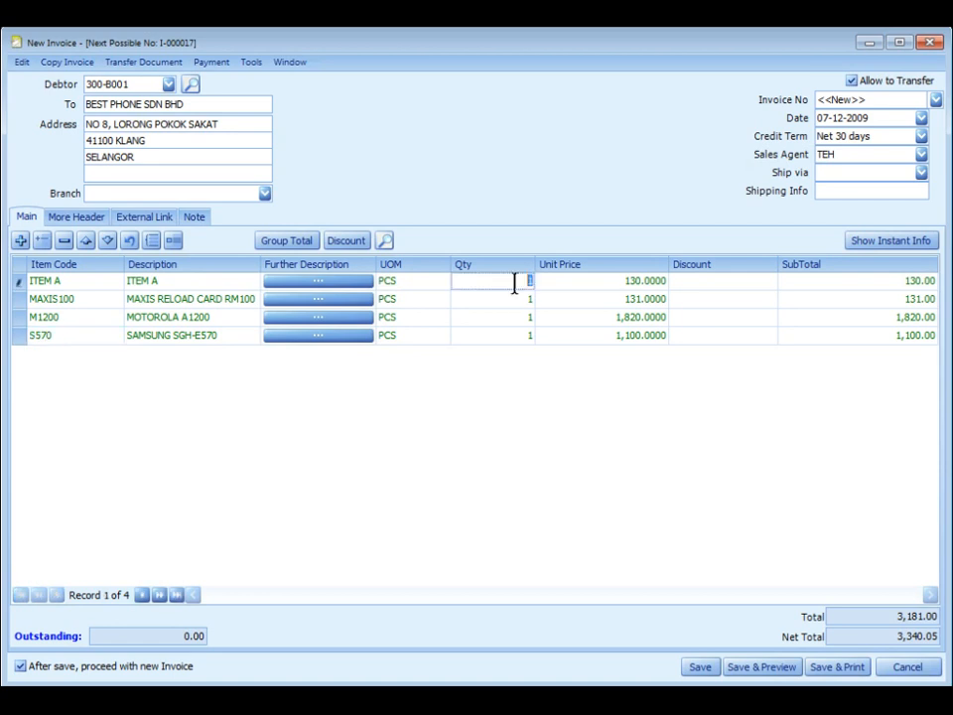
pyautogui.click(596, 280)
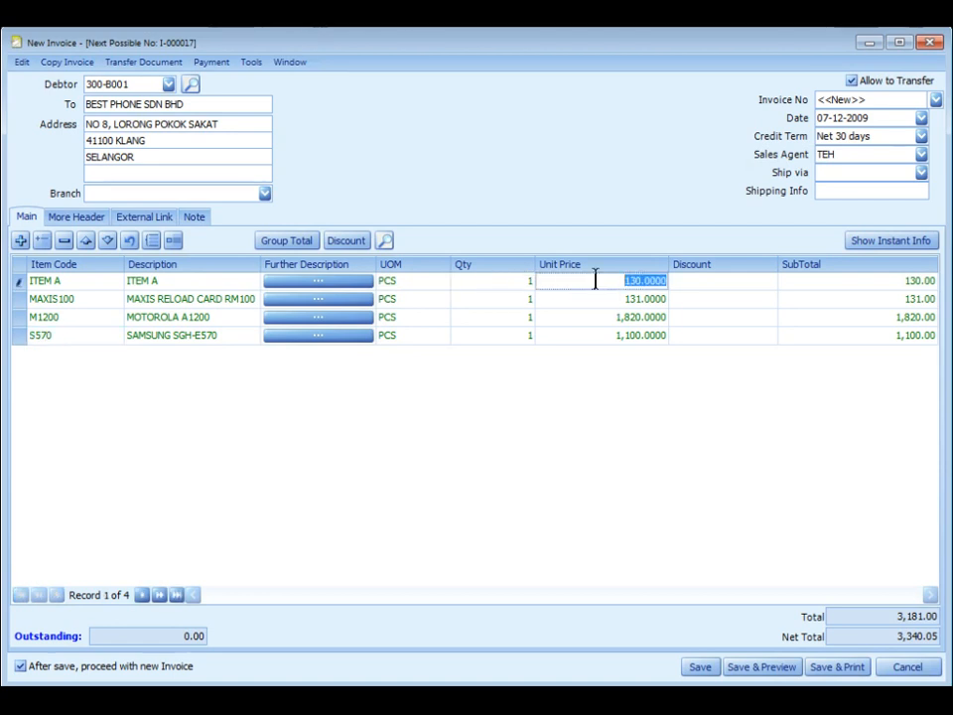
pyautogui.click(705, 280)
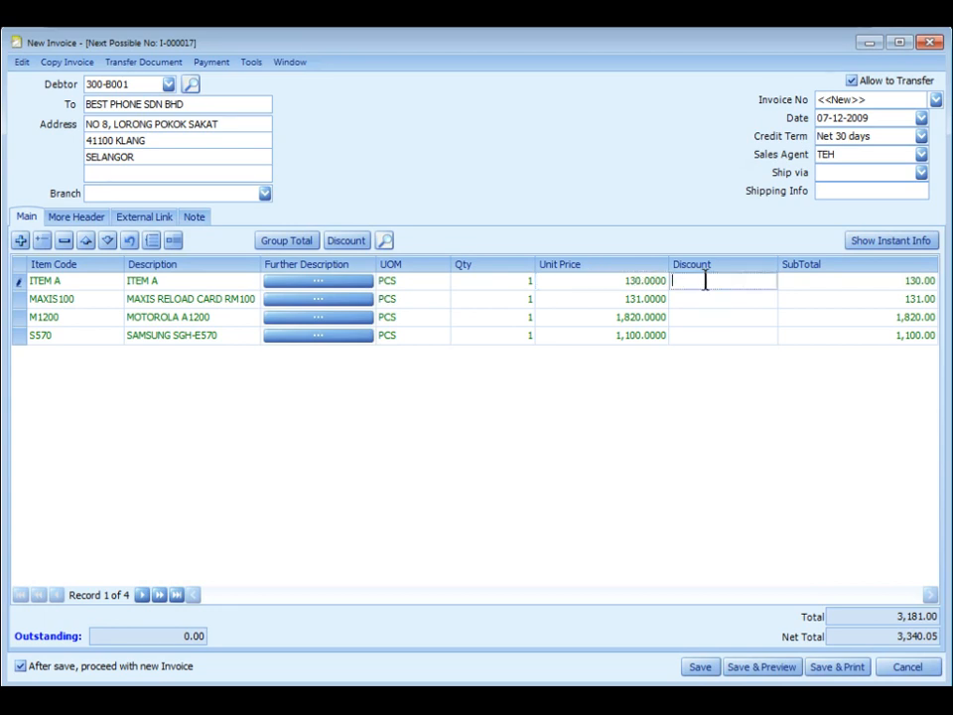
pyautogui.click(810, 282)
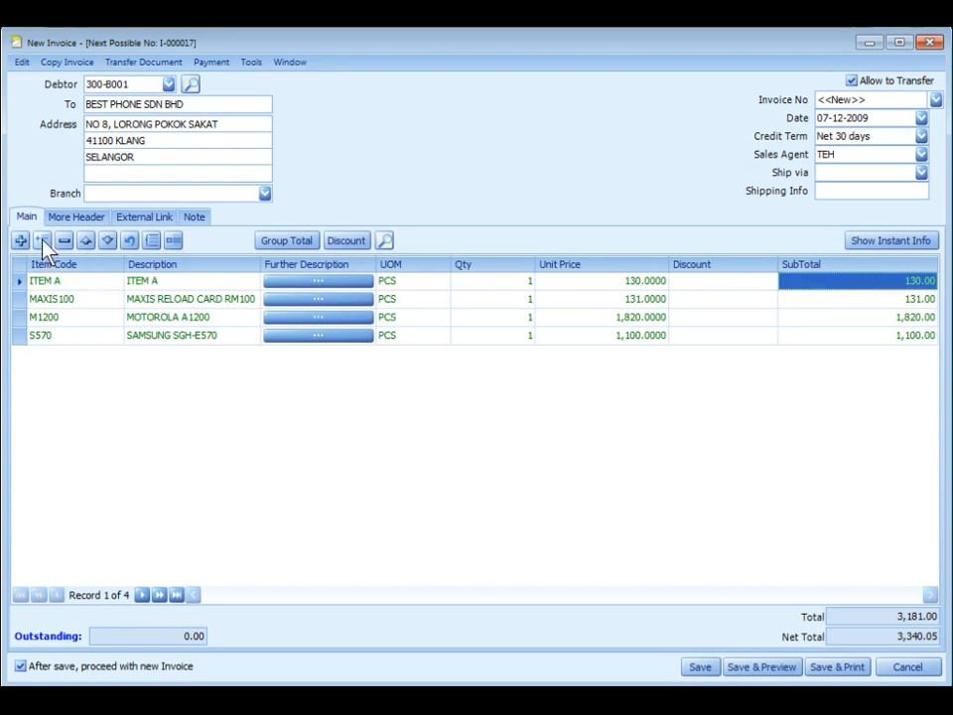
pyautogui.click(49, 320)
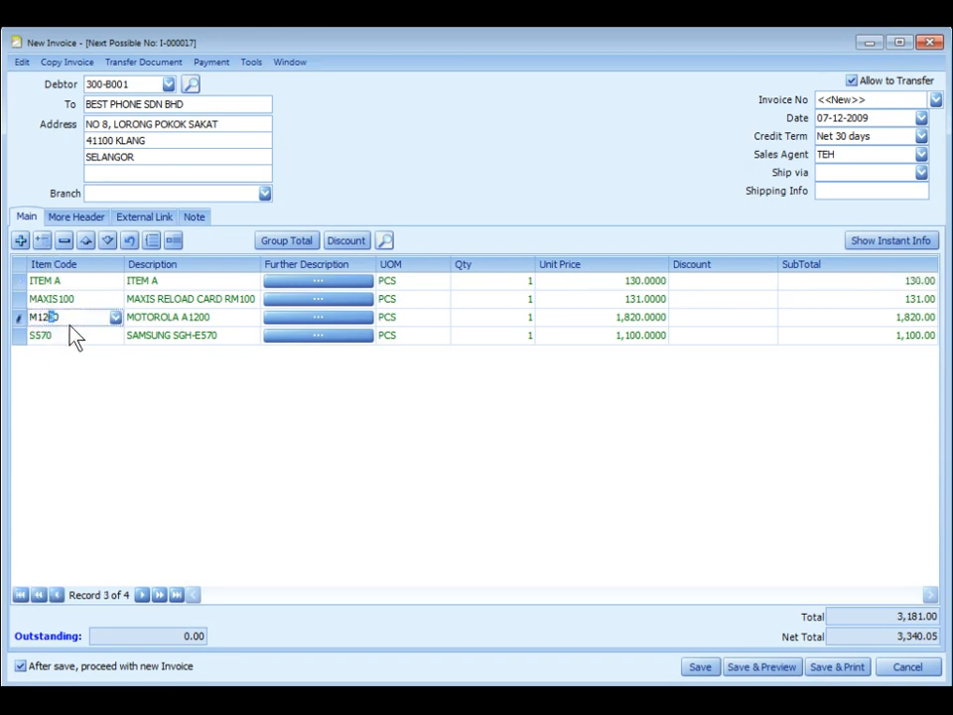
# Insert then remove a blank line, and reorder lines so M1200 sits first.
pyautogui.click(42, 242)
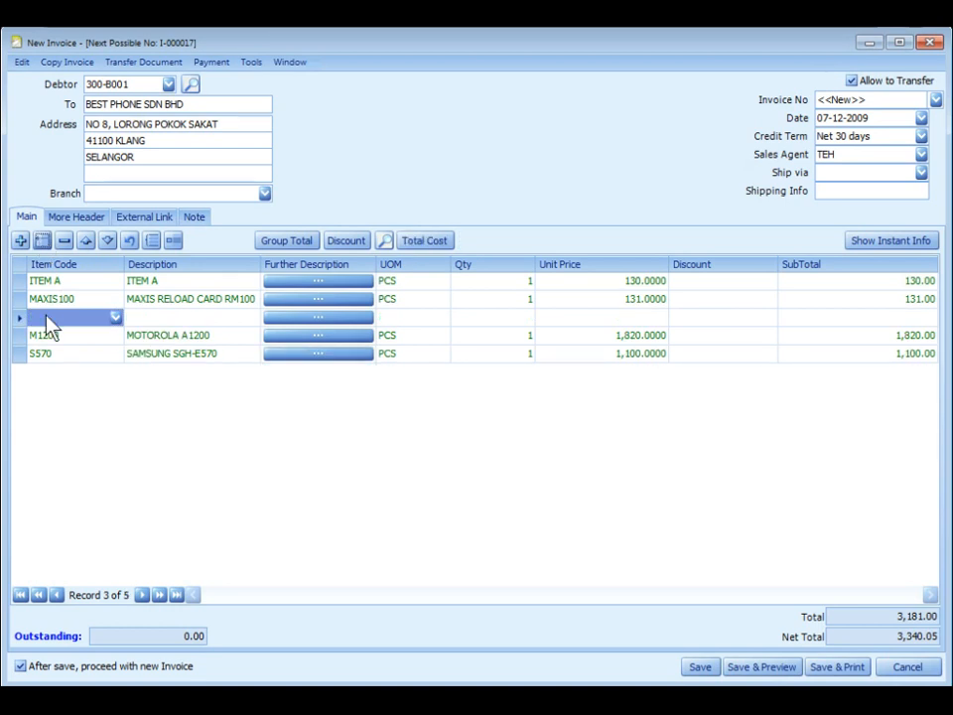
pyautogui.click(64, 242)
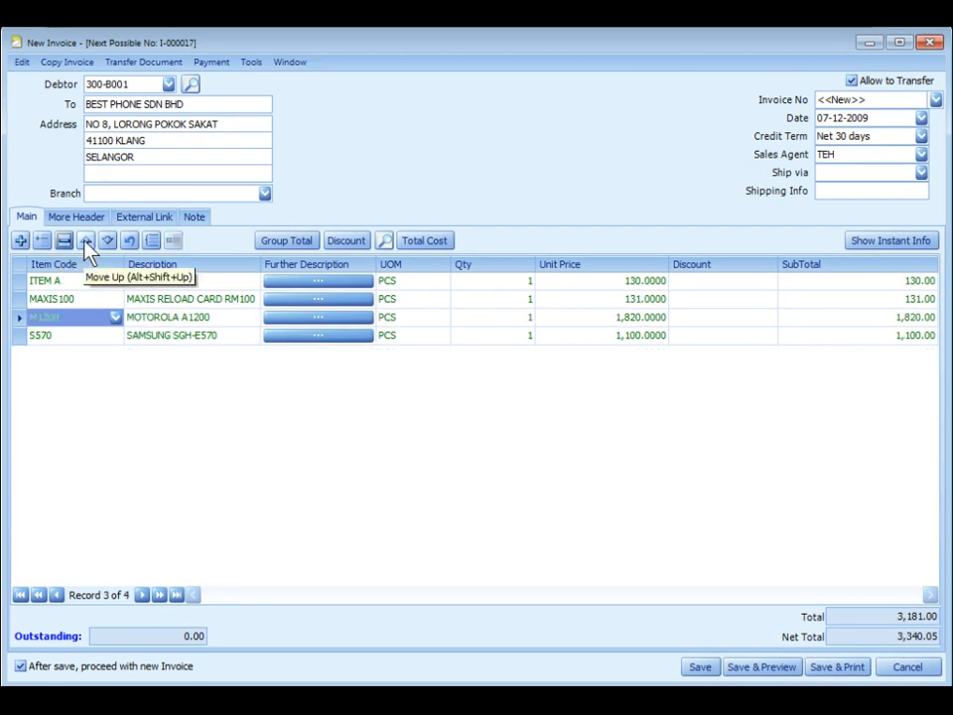
pyautogui.click(86, 242)
pyautogui.click(85, 241)
pyautogui.click(108, 241)
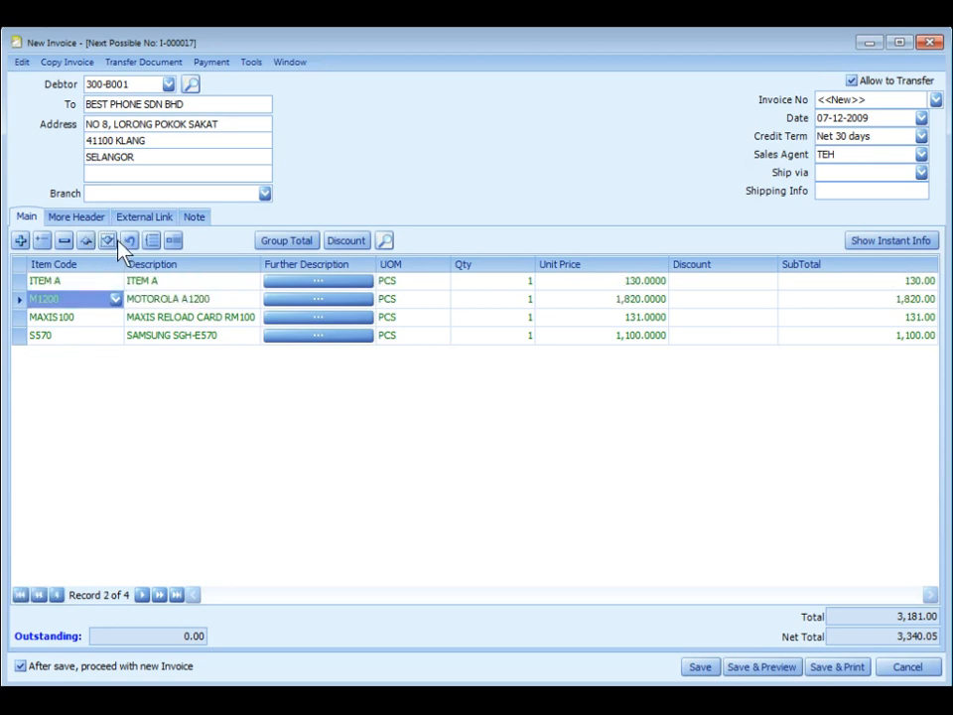
pyautogui.click(131, 242)
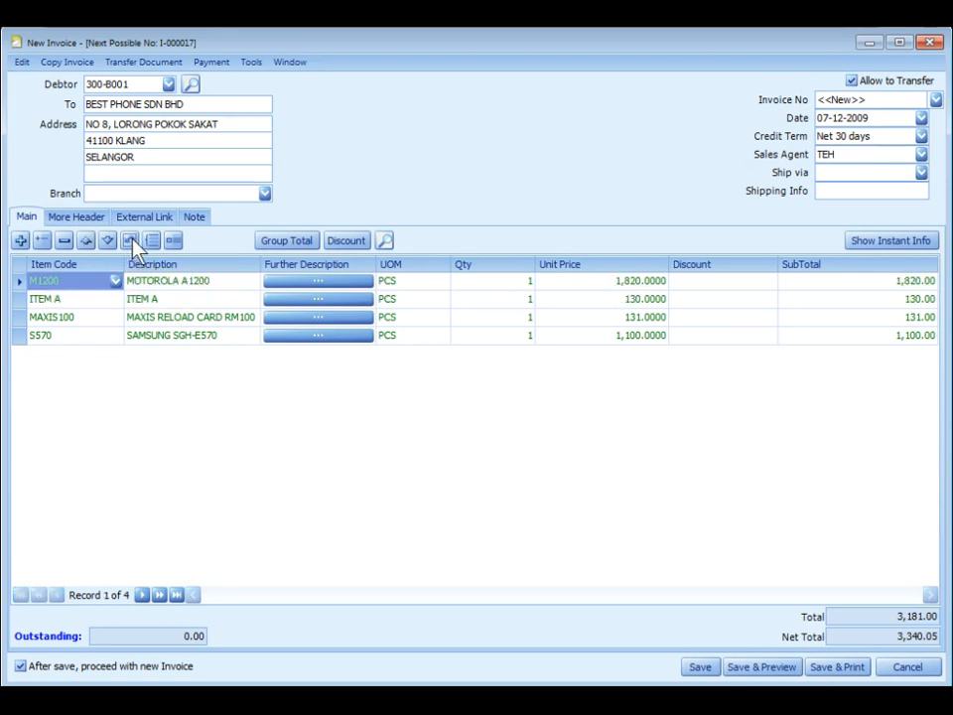
# Range Set quantity 4 on all four lines, raising the total to 12,724.00.
pyautogui.click(66, 320)
pyautogui.click(67, 321)
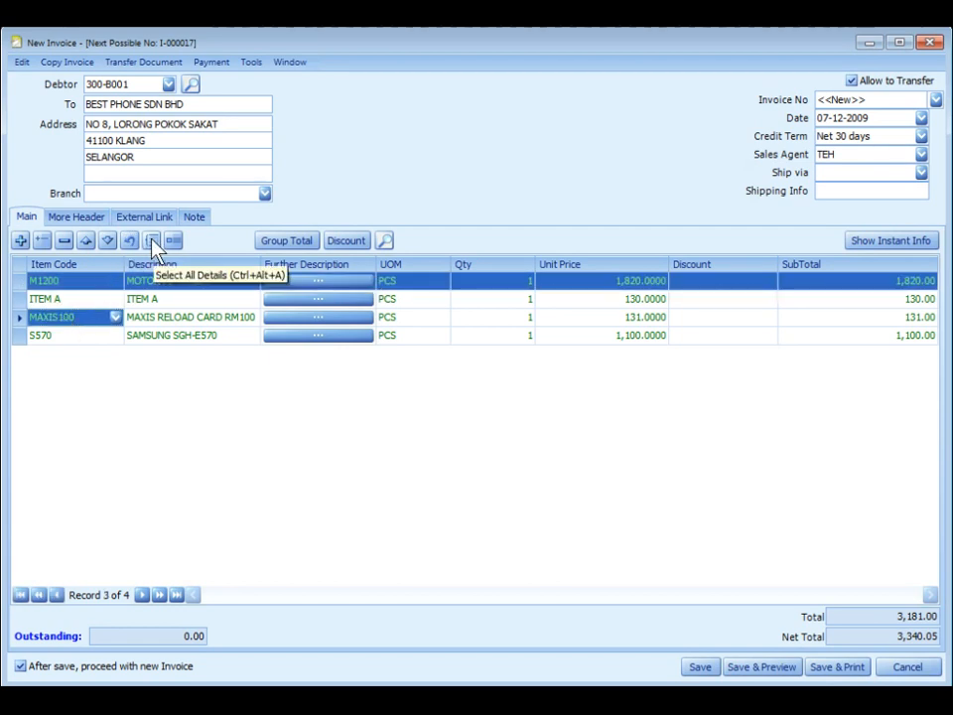
pyautogui.click(155, 244)
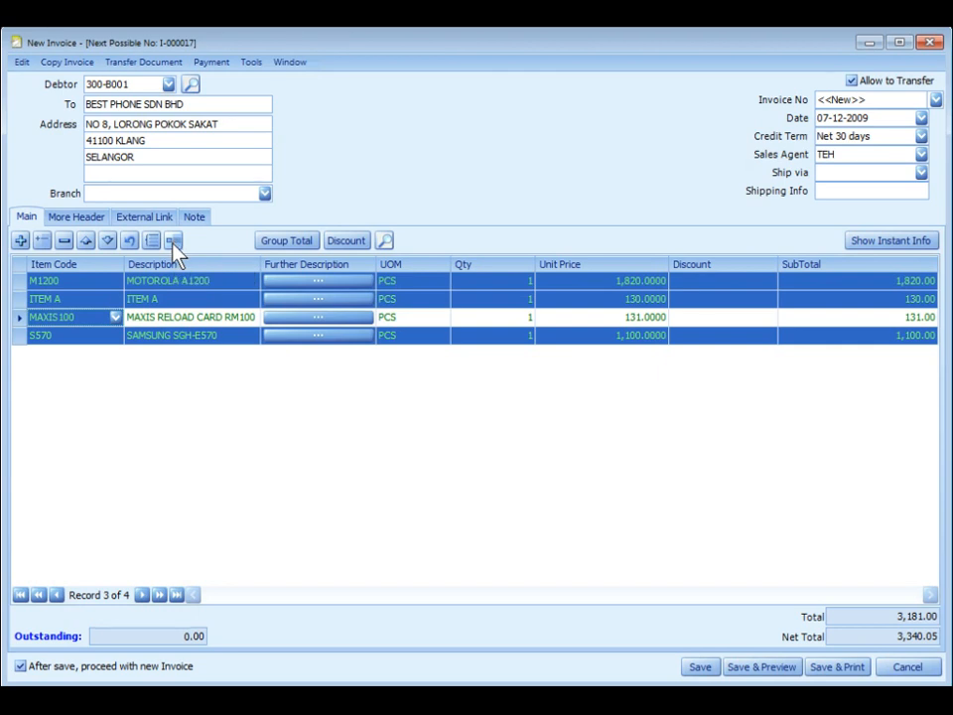
pyautogui.click(173, 243)
pyautogui.click(281, 359)
pyautogui.click(372, 349)
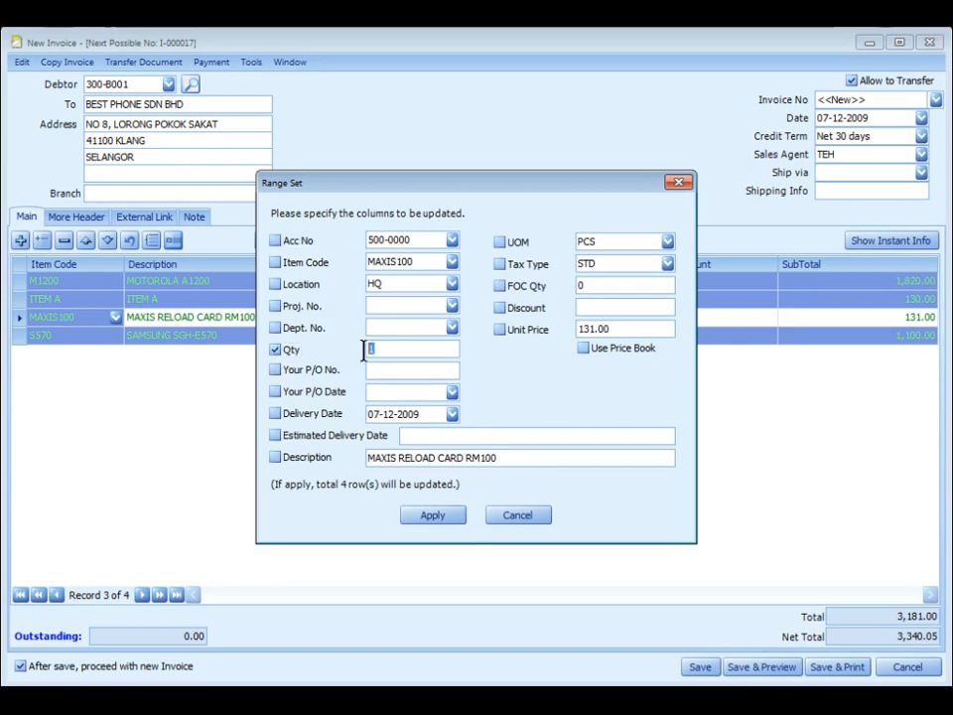
pyautogui.write('4')
pyautogui.click(435, 512)
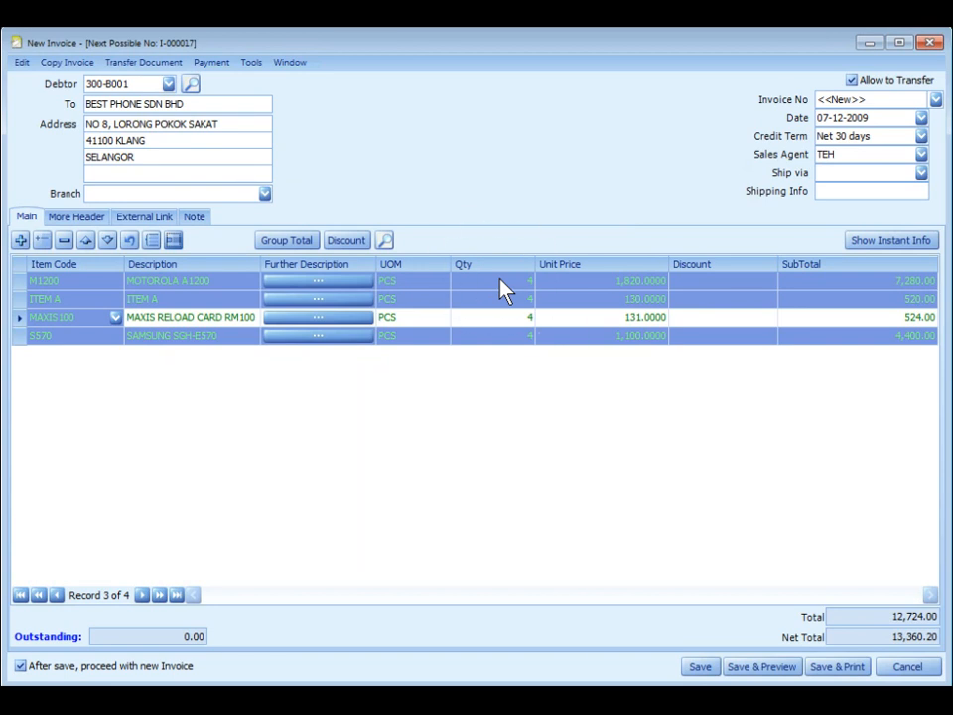
# Show Instant Info for ITEM A, view Aging, enlarge the panel, and list Item Replacement.
pyautogui.click(61, 299)
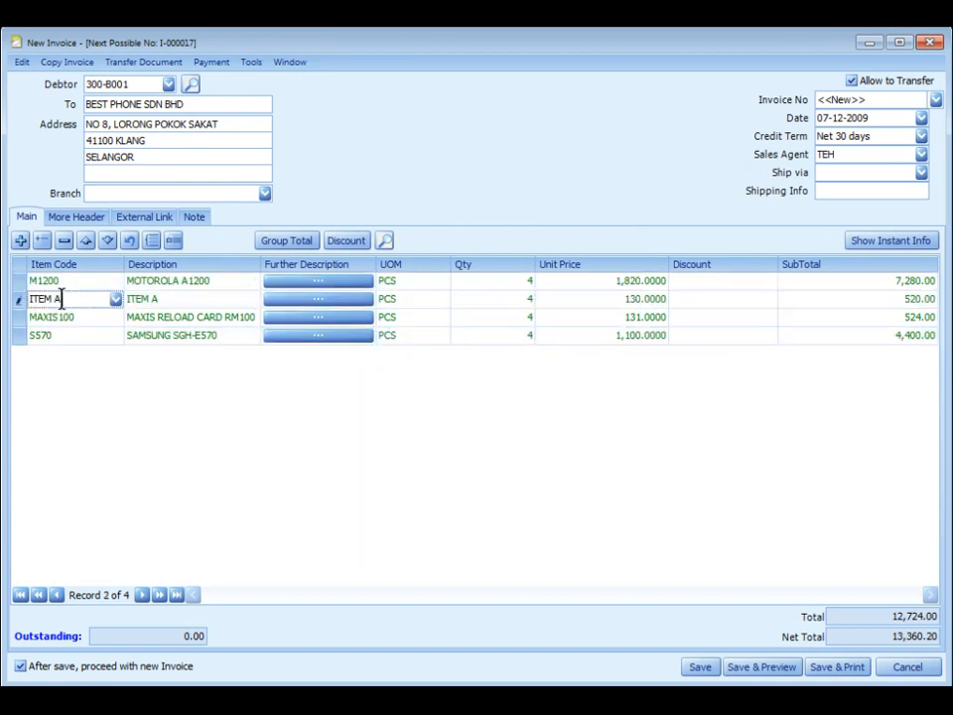
pyautogui.click(878, 242)
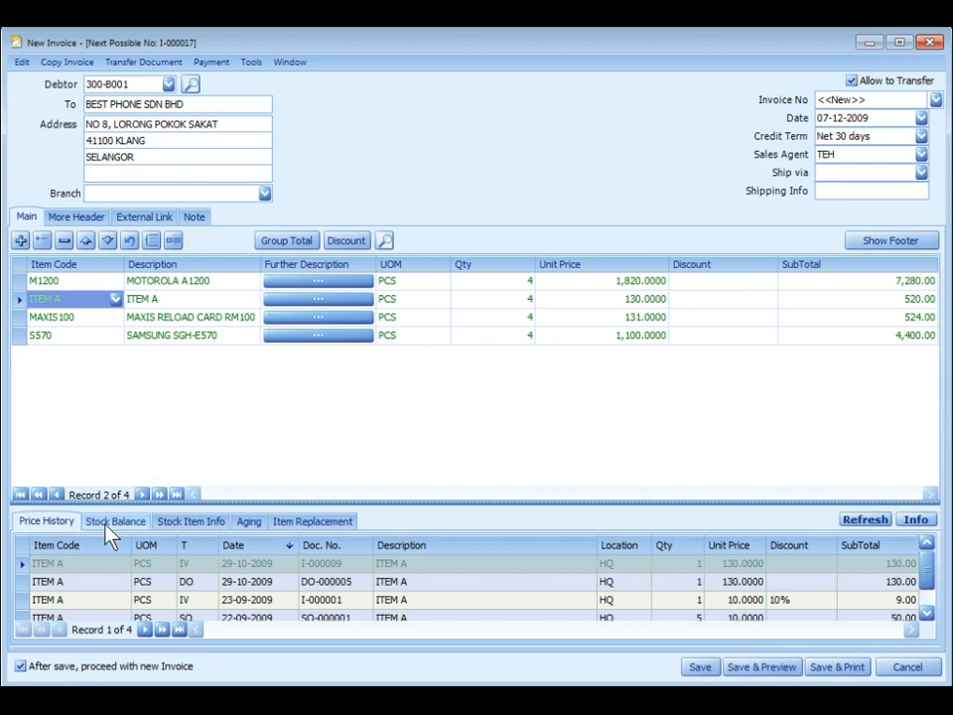
pyautogui.click(248, 520)
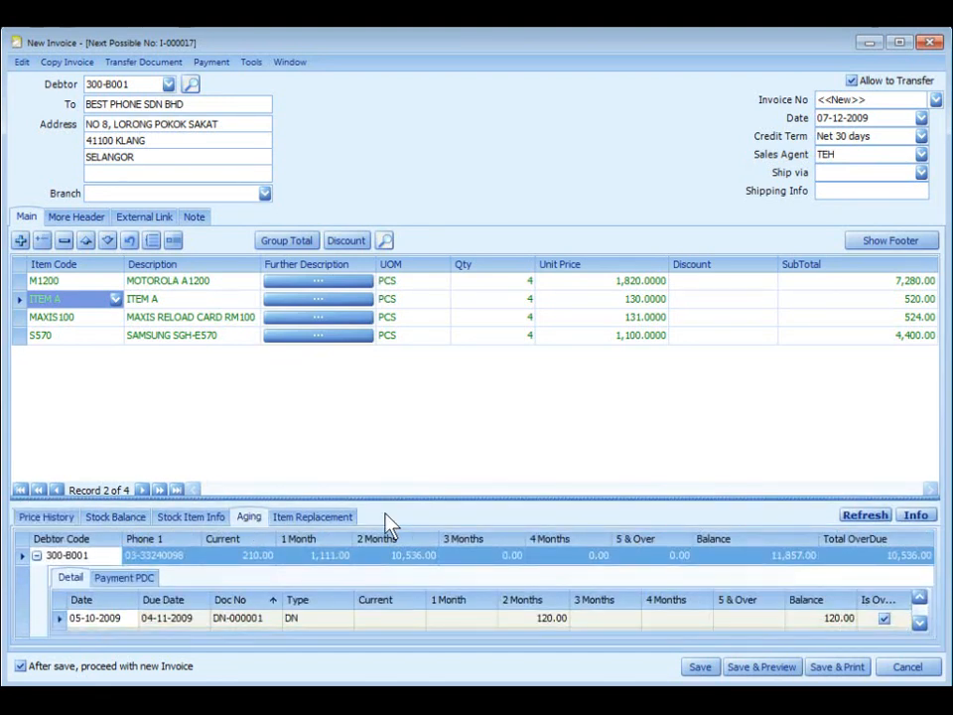
pyautogui.moveTo(394, 500); pyautogui.dragTo(395, 435)
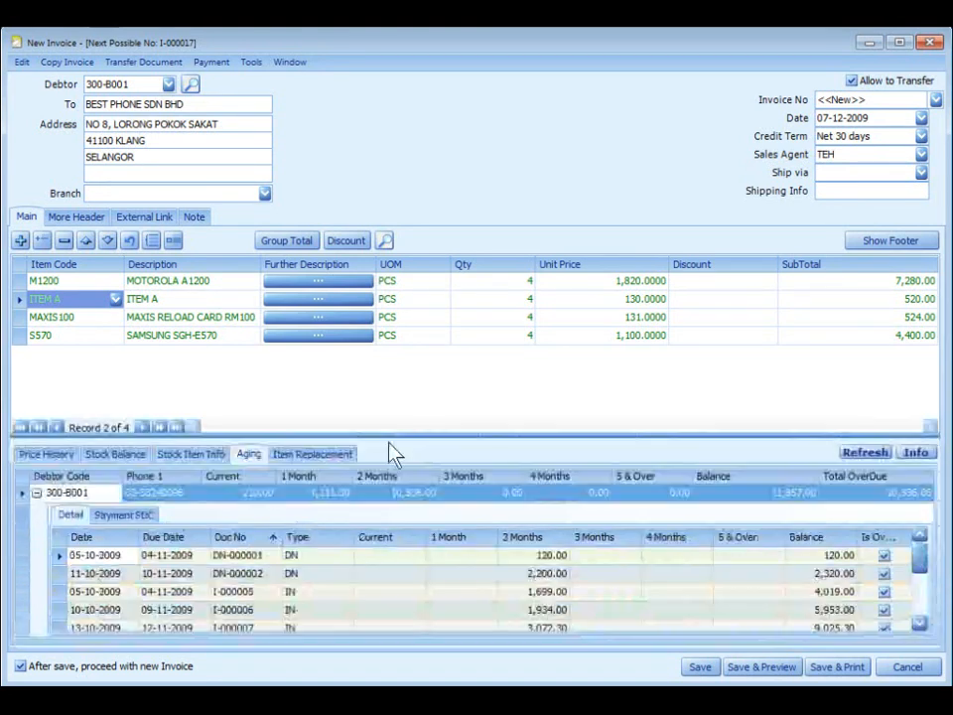
pyautogui.click(311, 457)
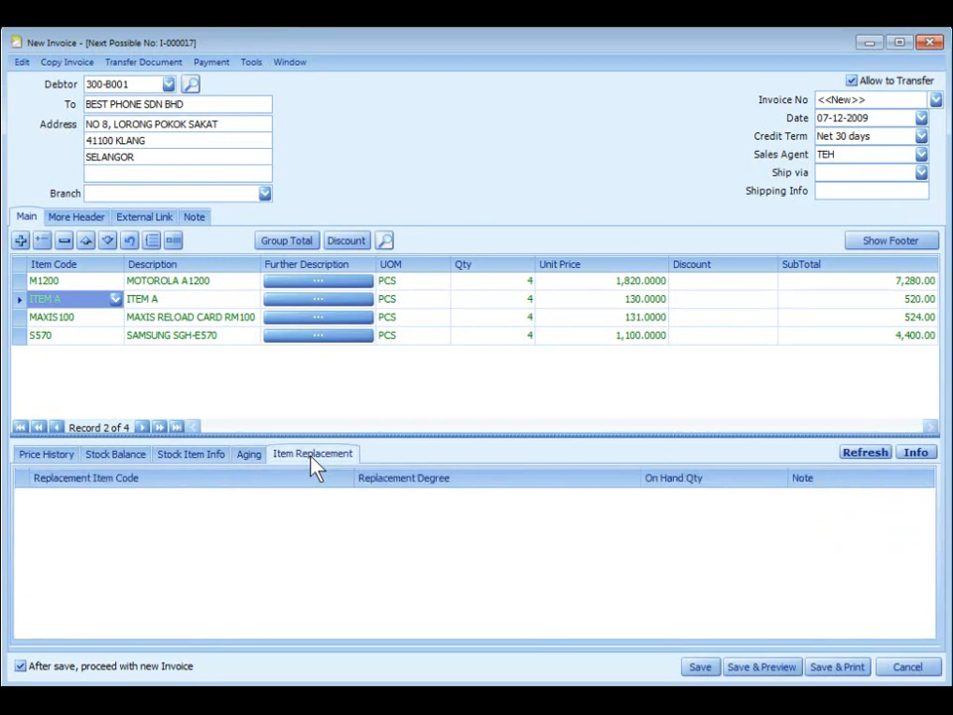
# Hide the Instant Info panel to restore the footer totals and bring up Find Stock Item.
pyautogui.click(875, 248)
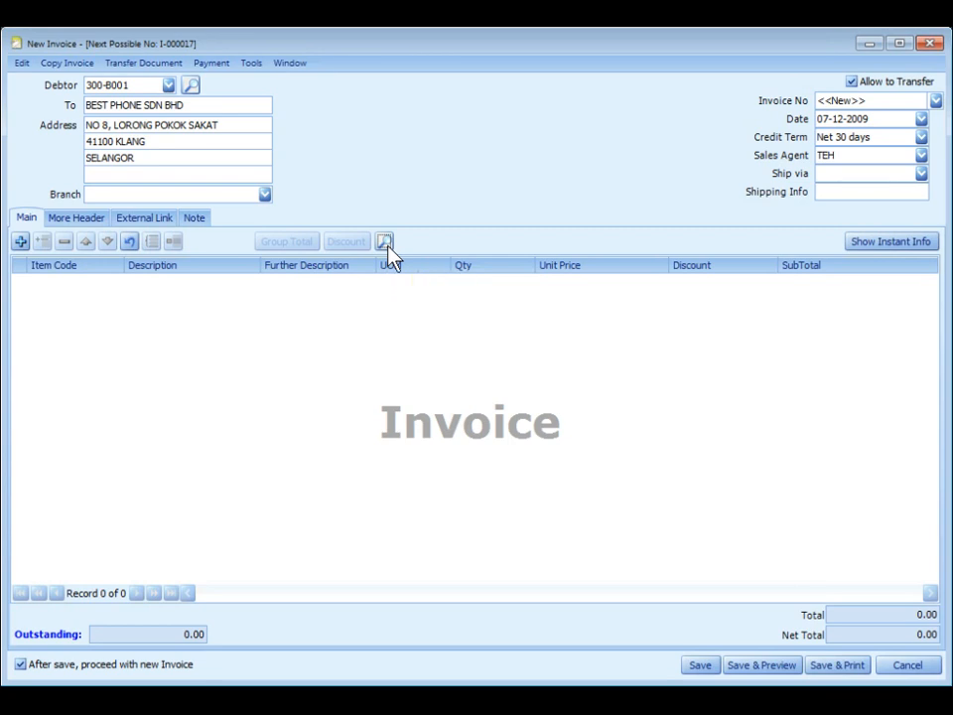
pyautogui.click(385, 244)
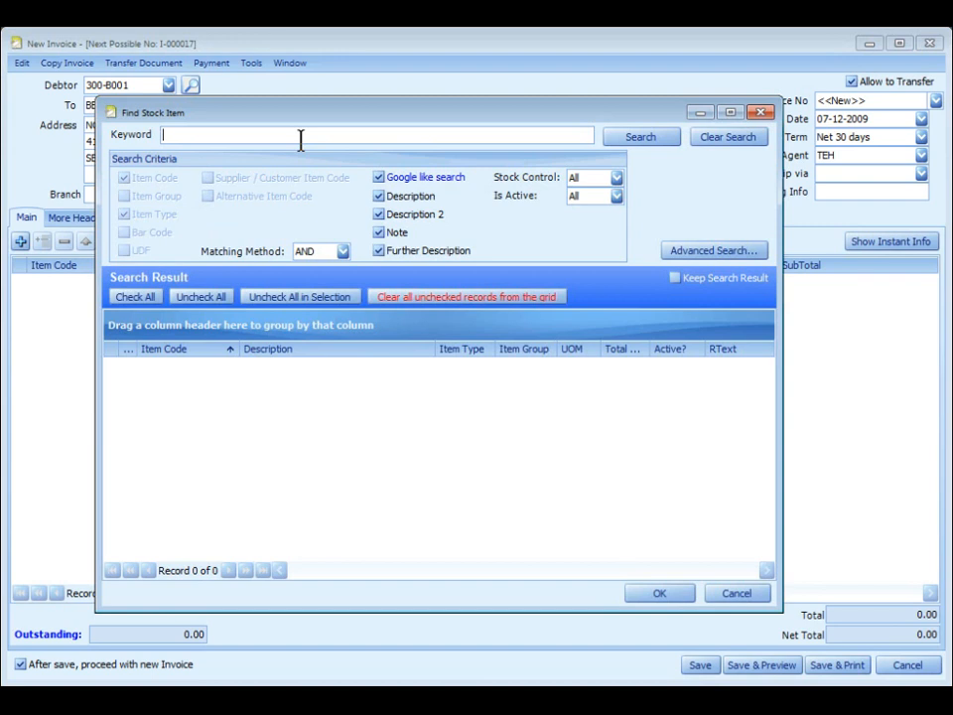
pyautogui.click(646, 137)
pyautogui.scroll(-5, 286, 415)
pyautogui.scroll(1, 283, 415)
pyautogui.scroll(1, 283, 415)
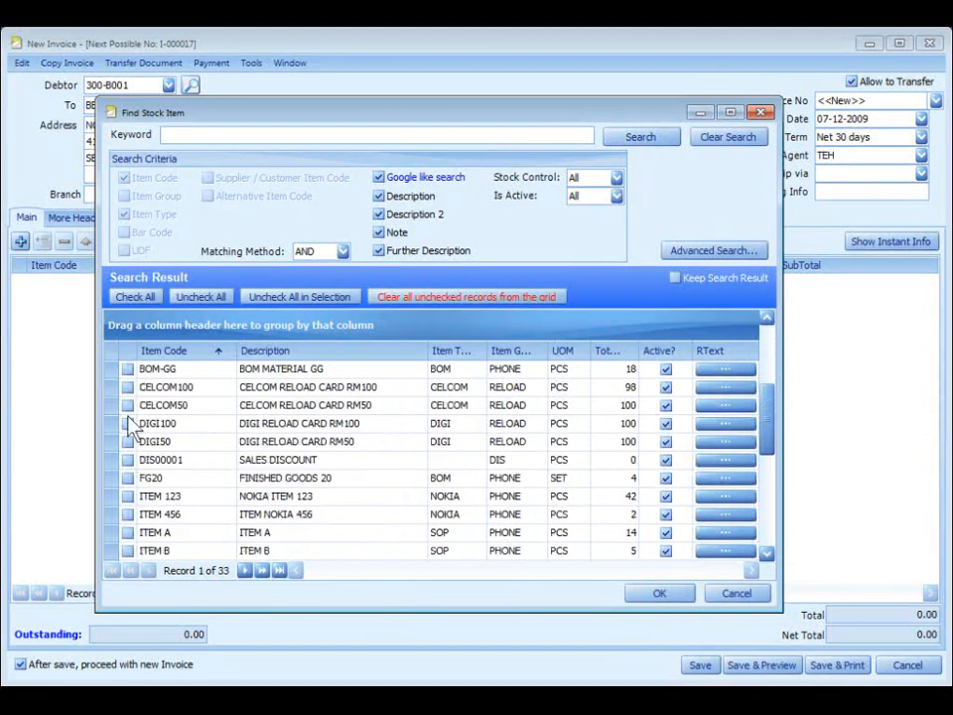
pyautogui.click(127, 423)
pyautogui.click(127, 478)
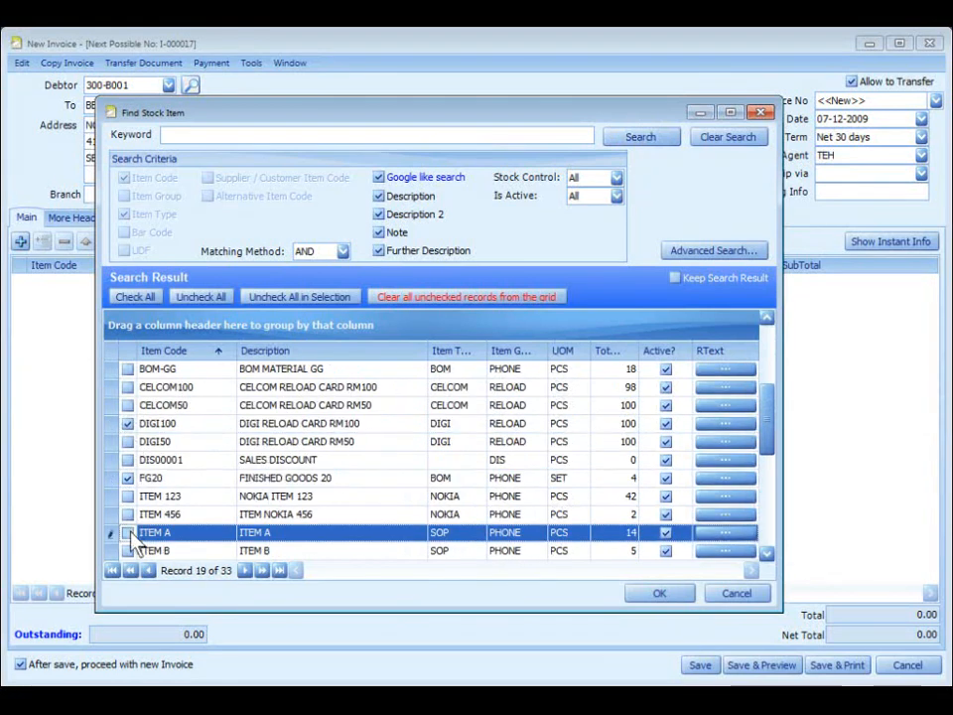
pyautogui.click(127, 532)
pyautogui.click(659, 593)
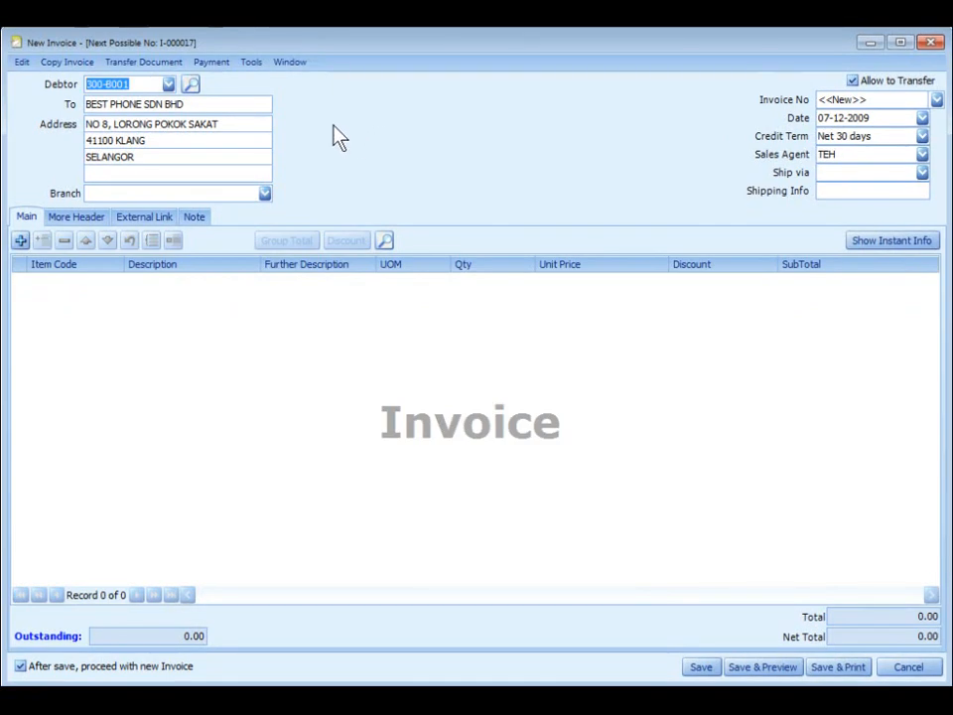
# Transfer the full delivery order DO-000008 (15,359.40) into the invoice.
pyautogui.click(165, 63)
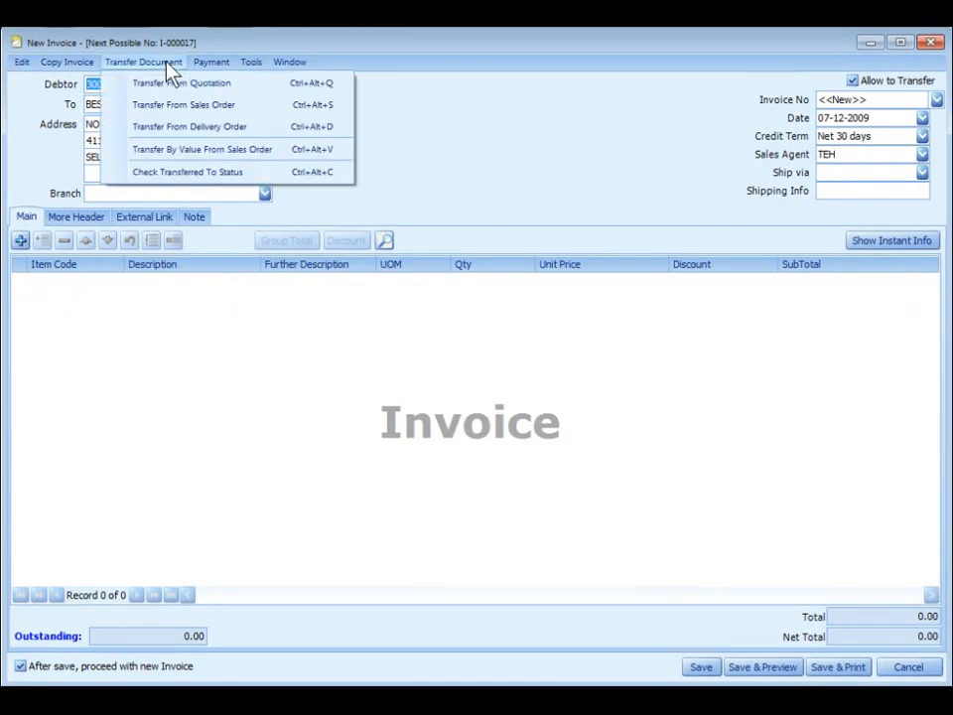
pyautogui.click(274, 127)
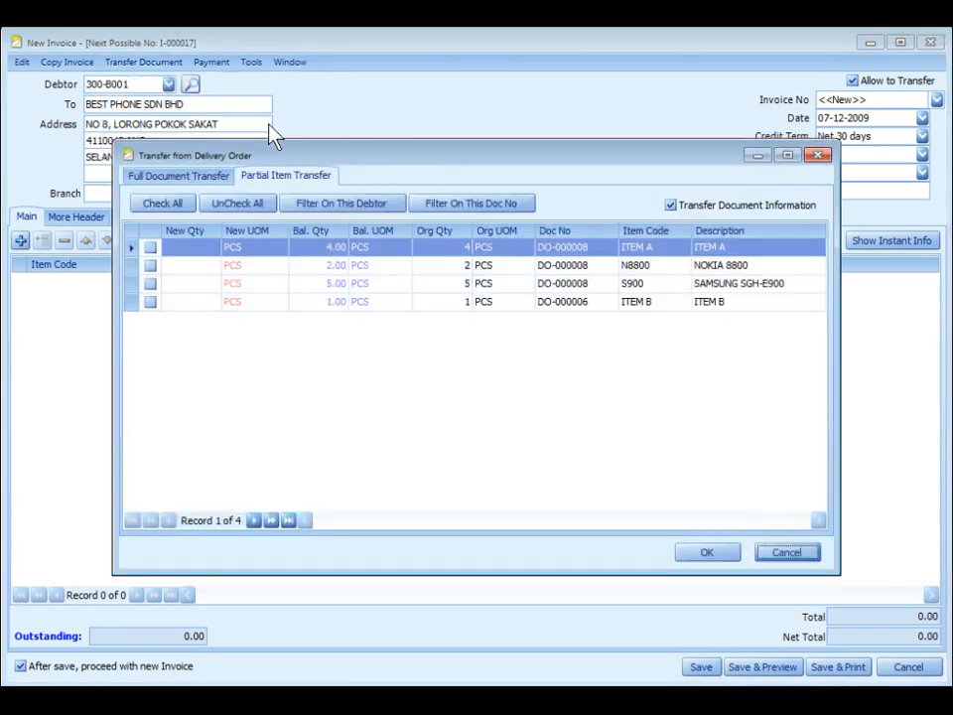
pyautogui.click(173, 183)
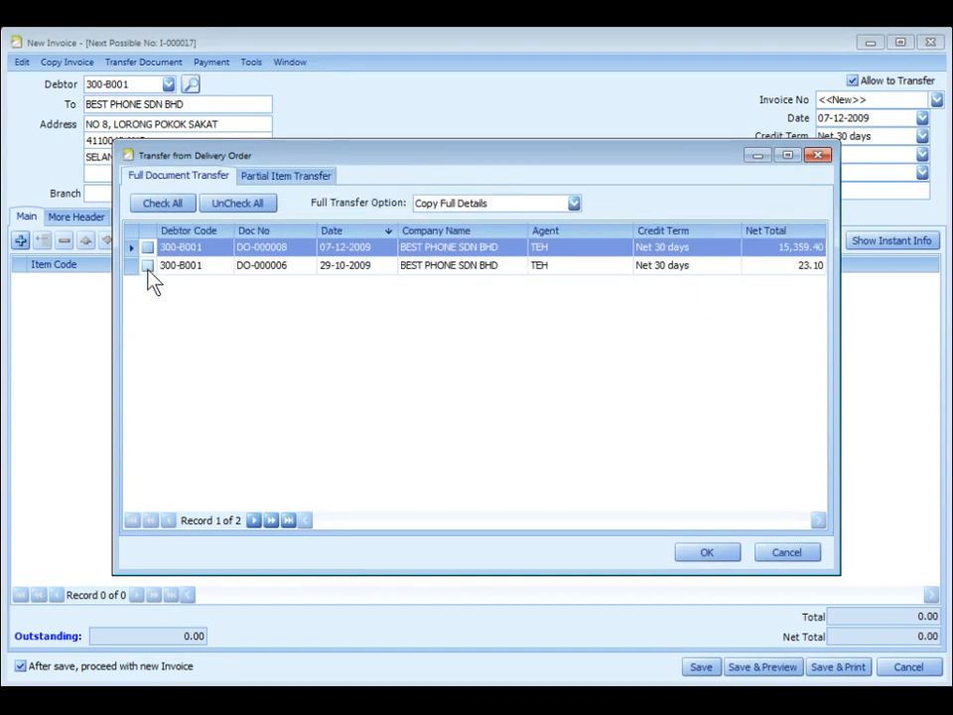
pyautogui.click(295, 177)
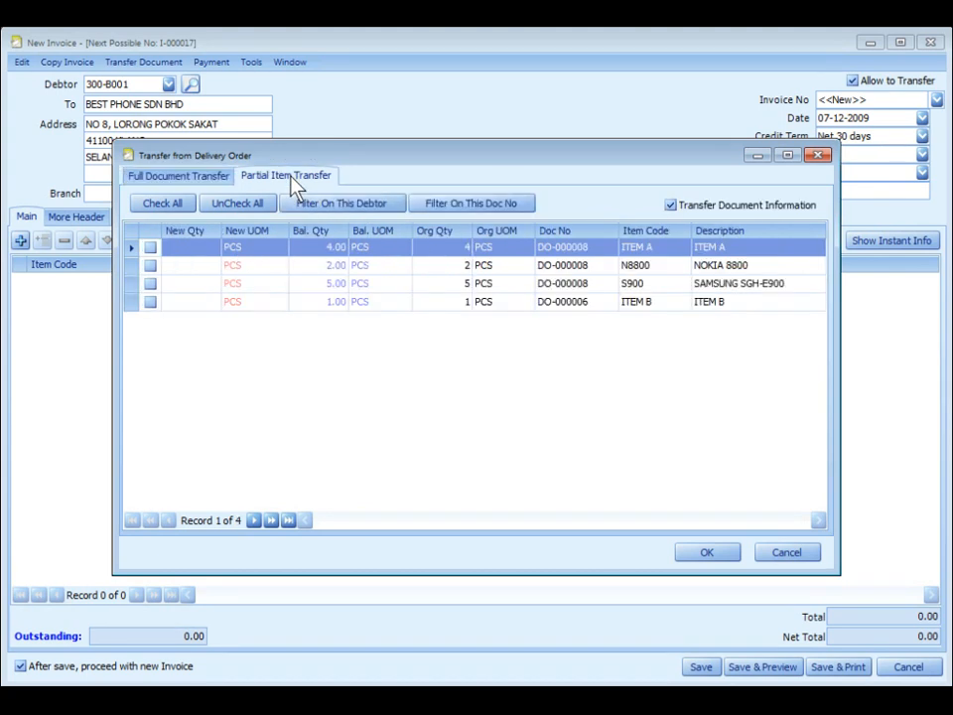
pyautogui.click(179, 175)
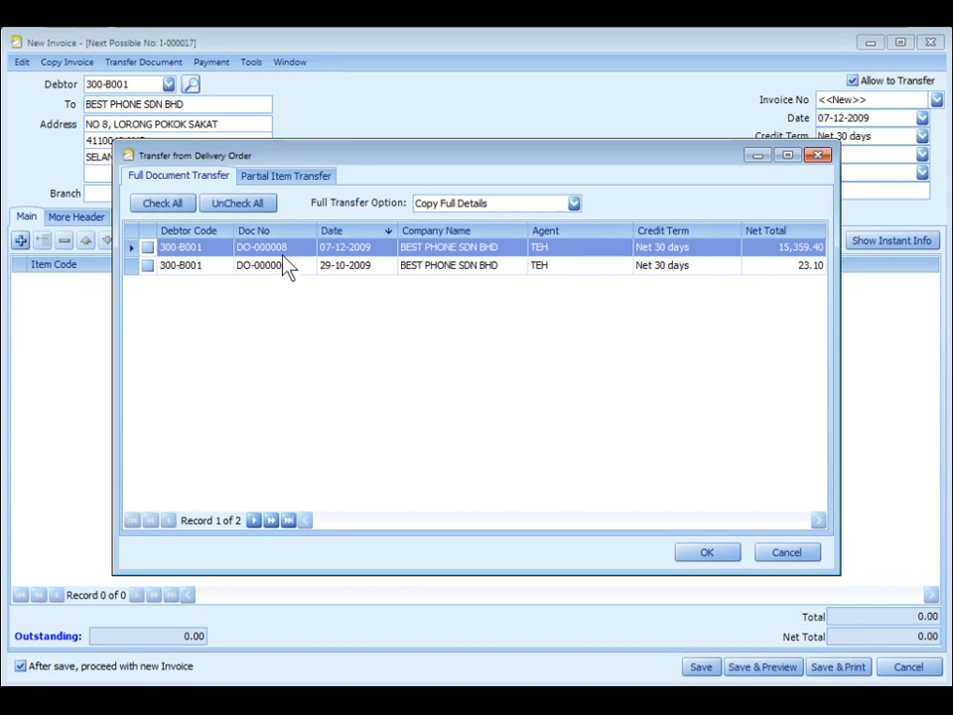
pyautogui.click(148, 248)
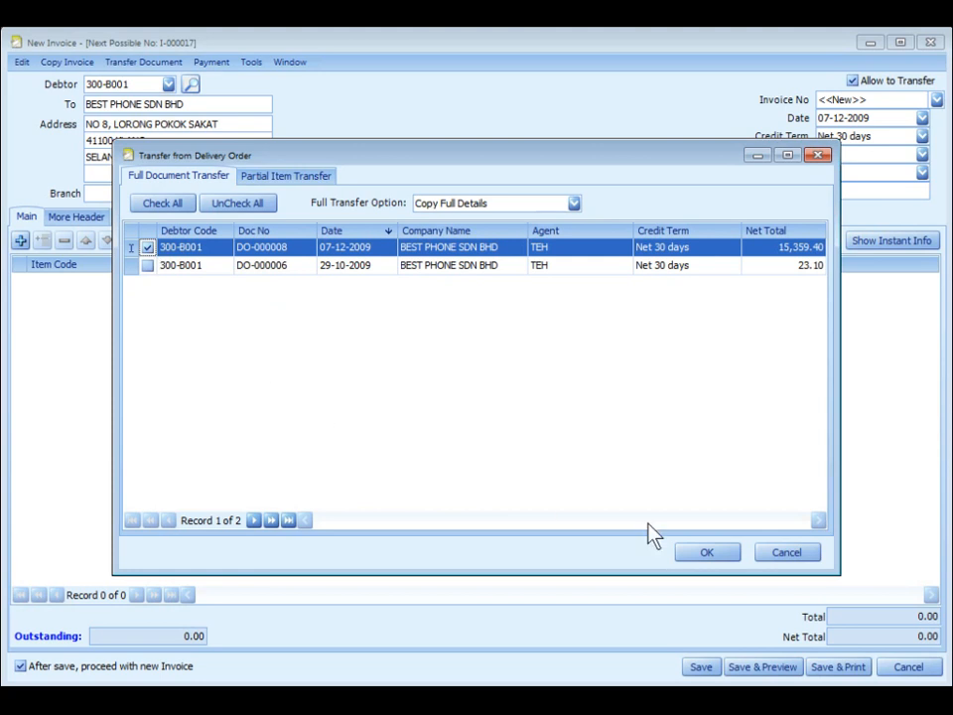
pyautogui.click(707, 552)
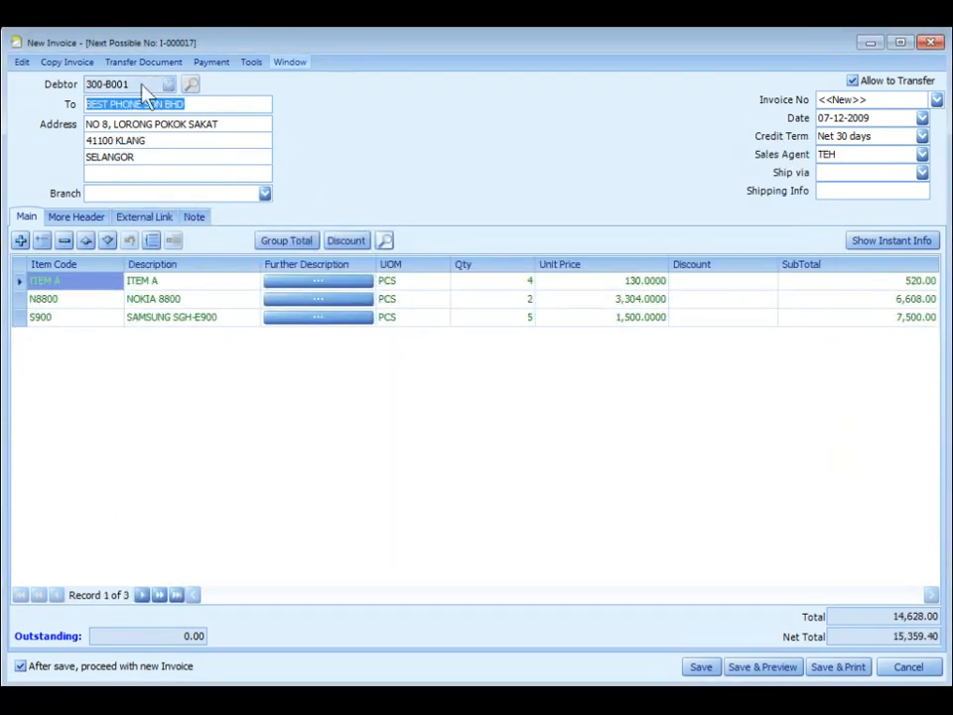
# Choose Copy Invoice > Copy from other Invoice to pick an existing invoice.
pyautogui.click(21, 63)
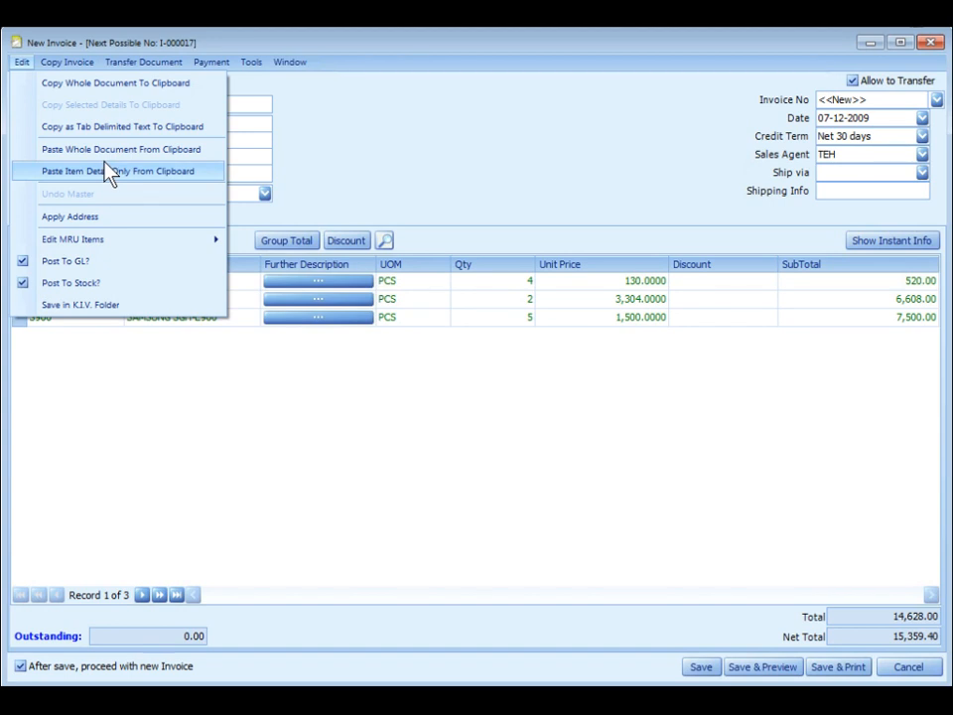
pyautogui.moveTo(69, 61)
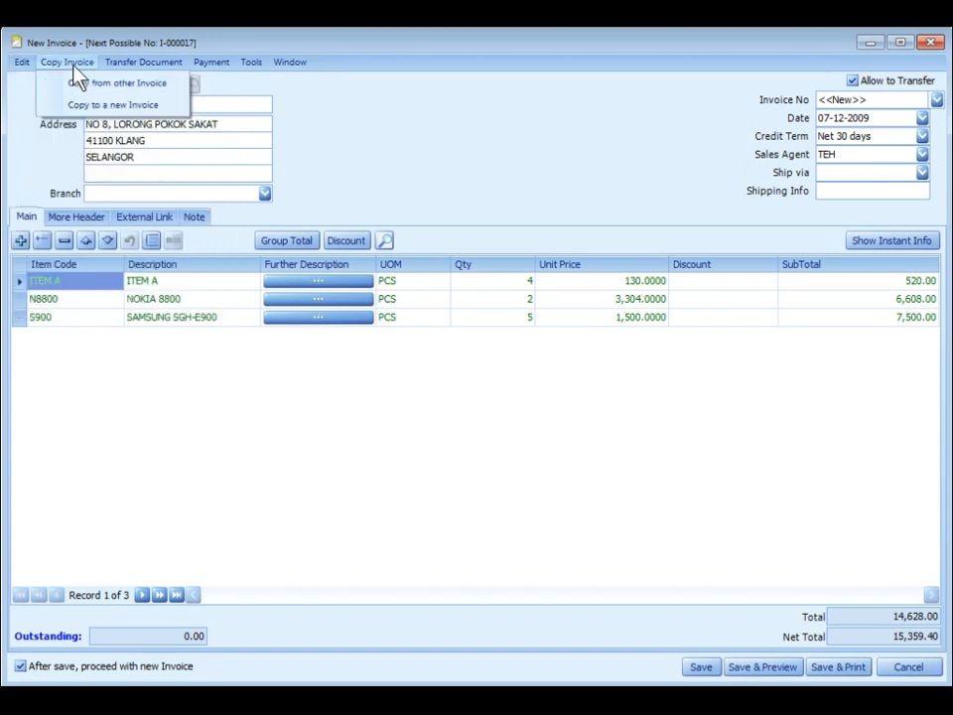
pyautogui.click(145, 87)
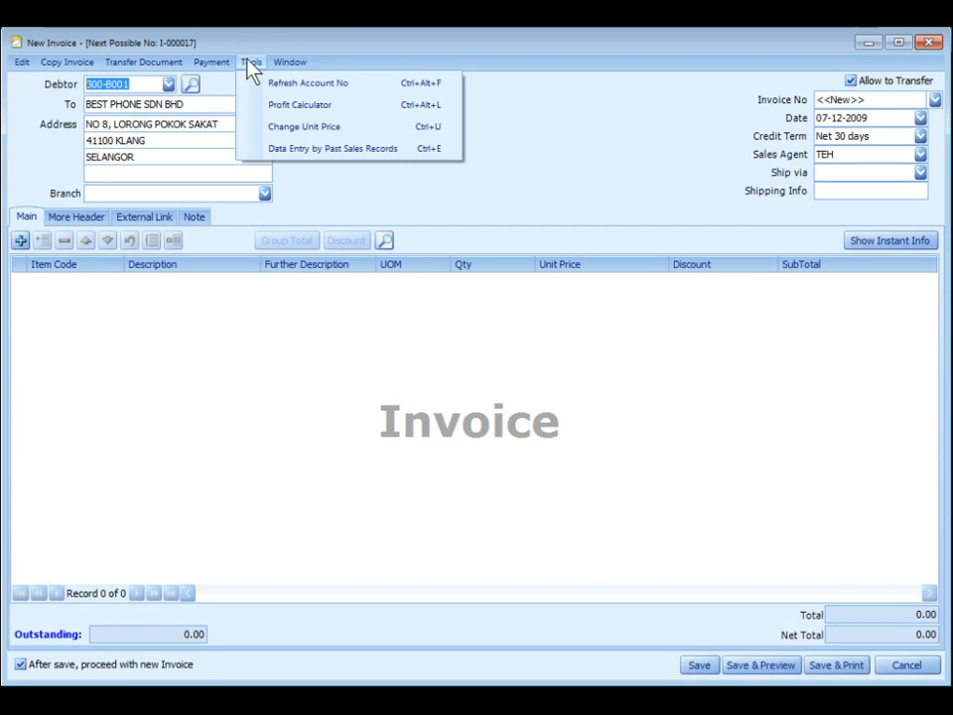
# From past sales records, enter 5 ITEM A, 3 NOKIA N80 and 4 NOKIA ITEM 123.
pyautogui.click(318, 151)
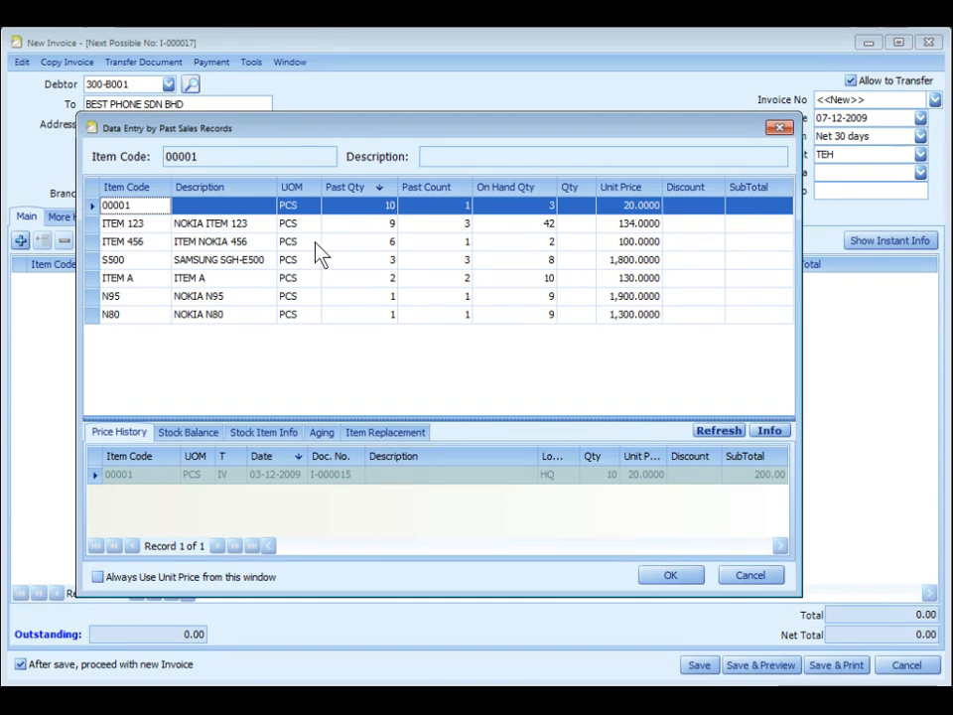
pyautogui.click(574, 278)
pyautogui.write('5')
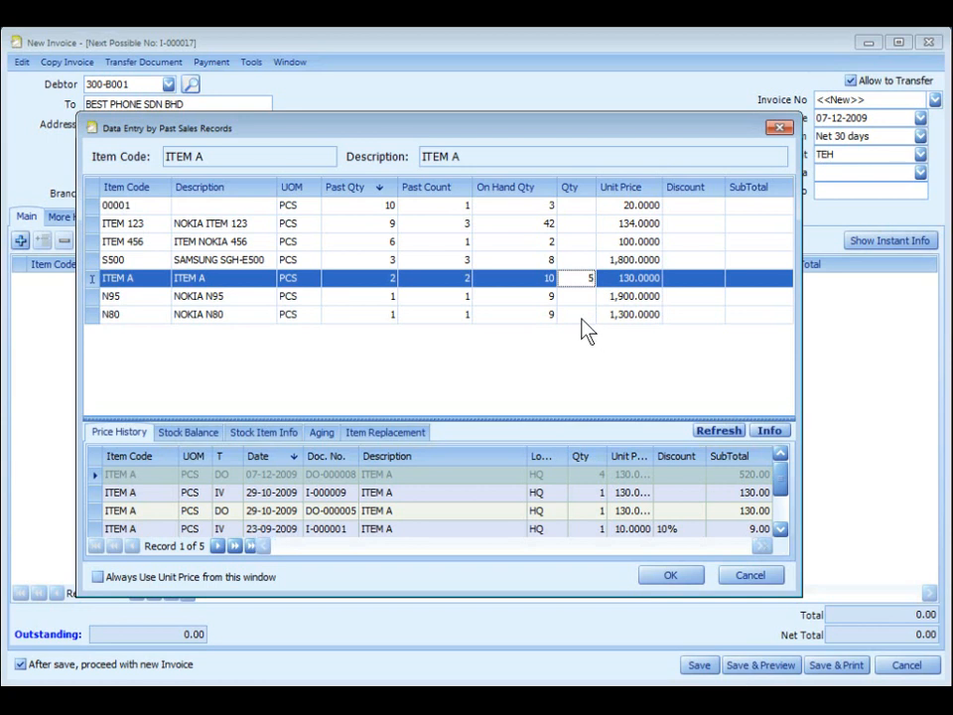
pyautogui.press('Down')
pyautogui.press('Down')
pyautogui.write('3')
pyautogui.click(586, 232)
pyautogui.write('4')
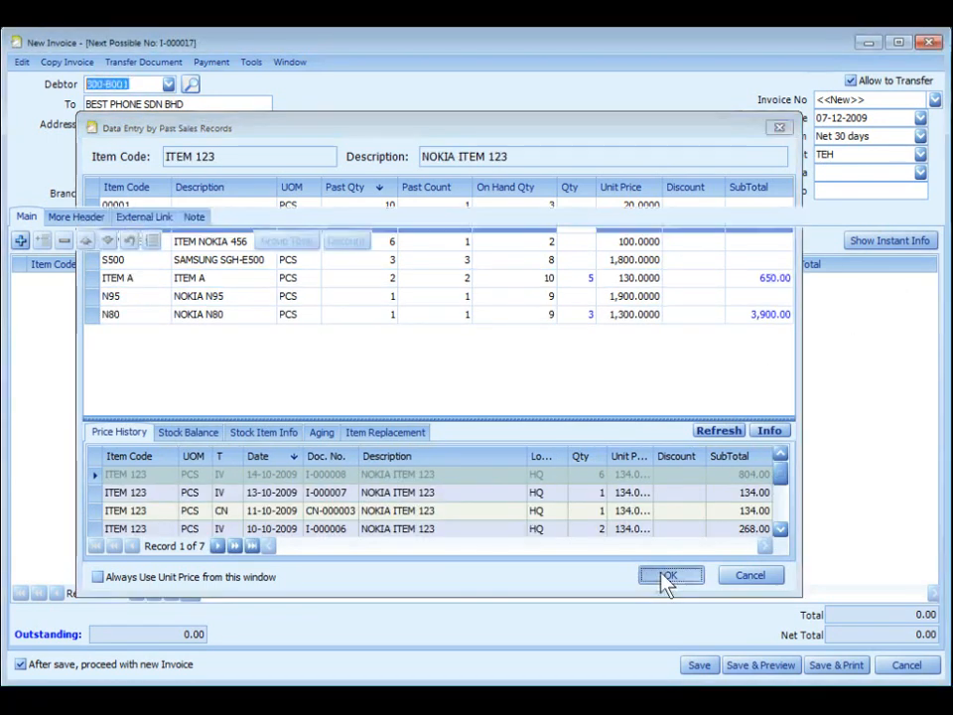
pyautogui.click(668, 577)
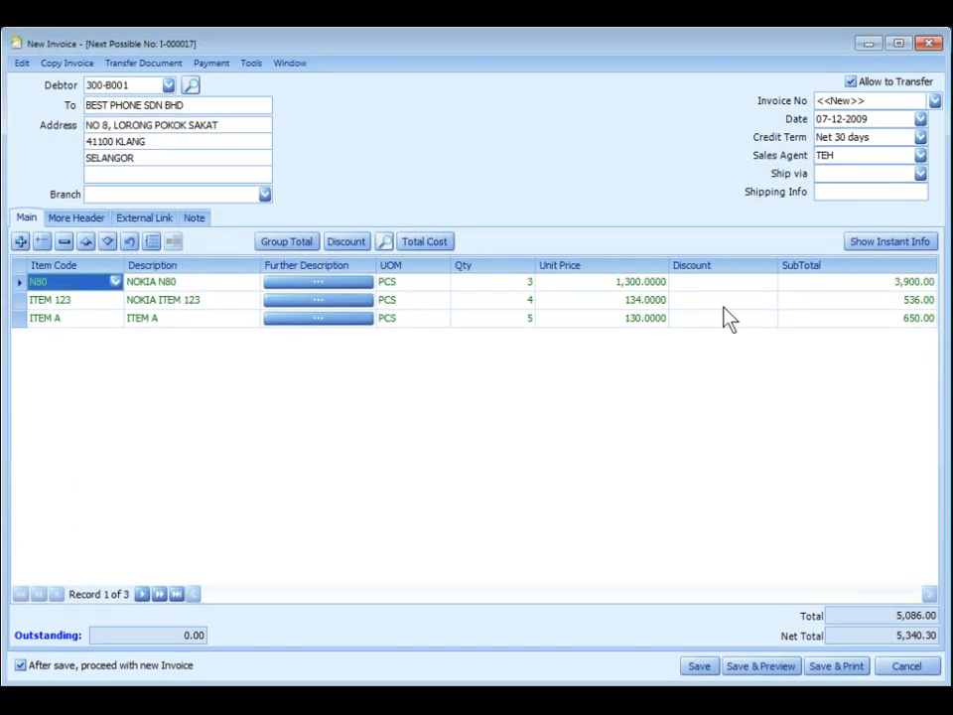
# Add the hidden Discount Amount column beside the Discount column in the invoice grid.
pyautogui.click(717, 273)
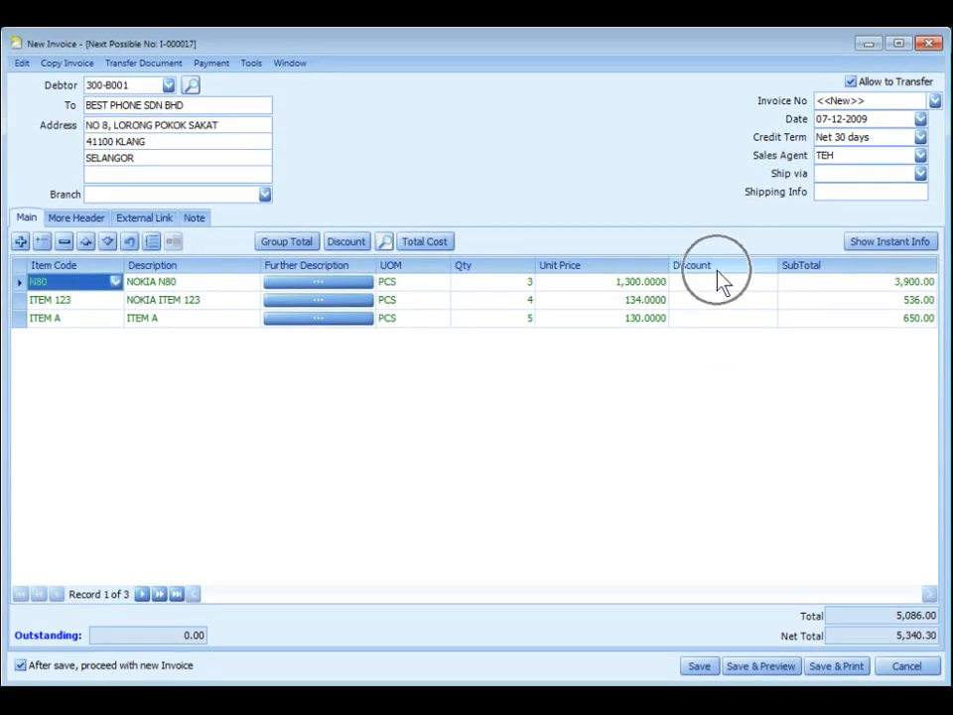
pyautogui.rightClick(729, 268)
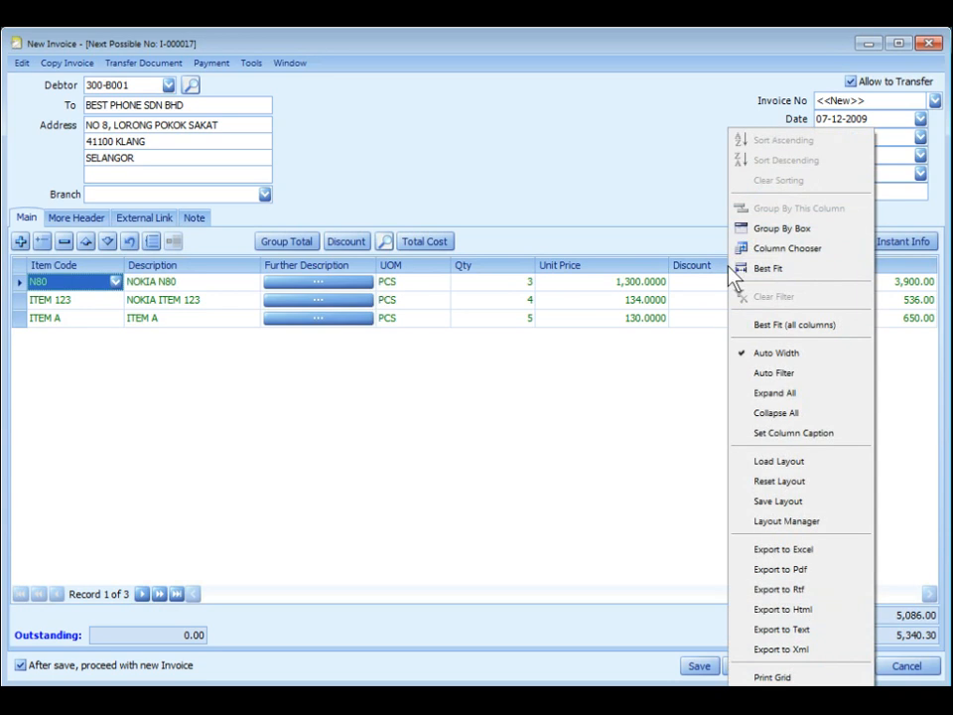
pyautogui.click(798, 256)
pyautogui.moveTo(785, 481); pyautogui.dragTo(754, 270)
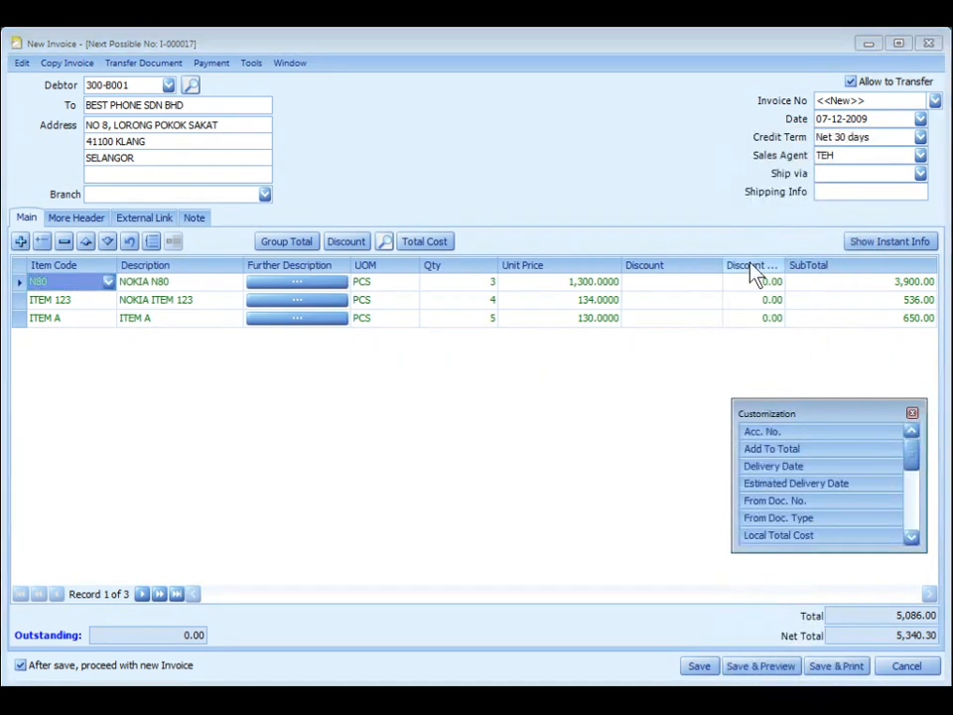
pyautogui.click(912, 412)
# Enter a discount of 5 on the N80 line and 5% on ITEM 123.
pyautogui.click(661, 281)
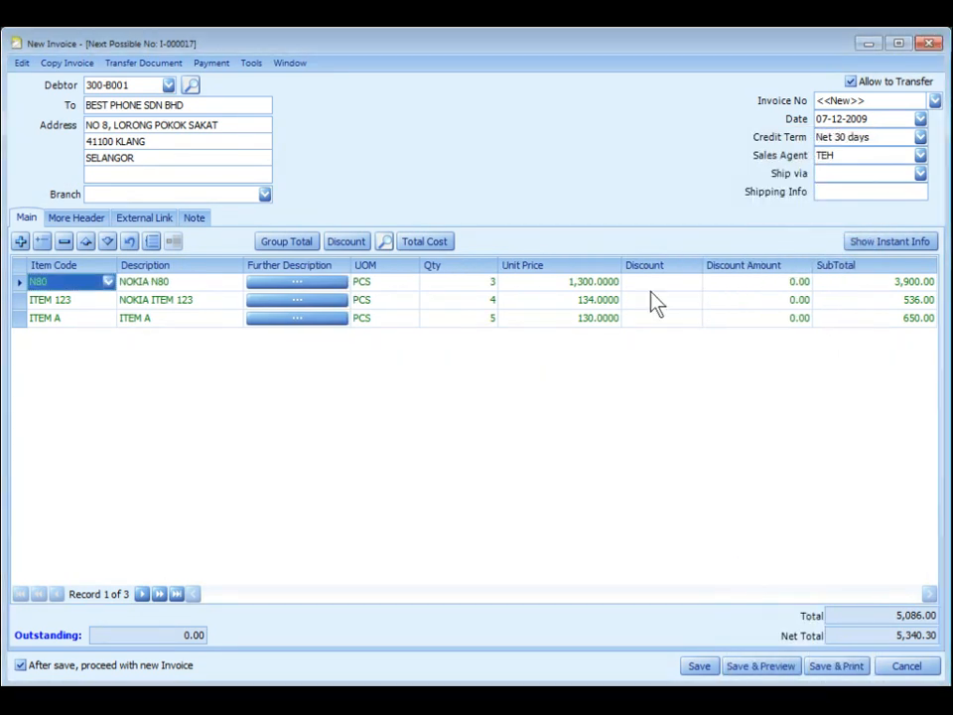
pyautogui.write('5')
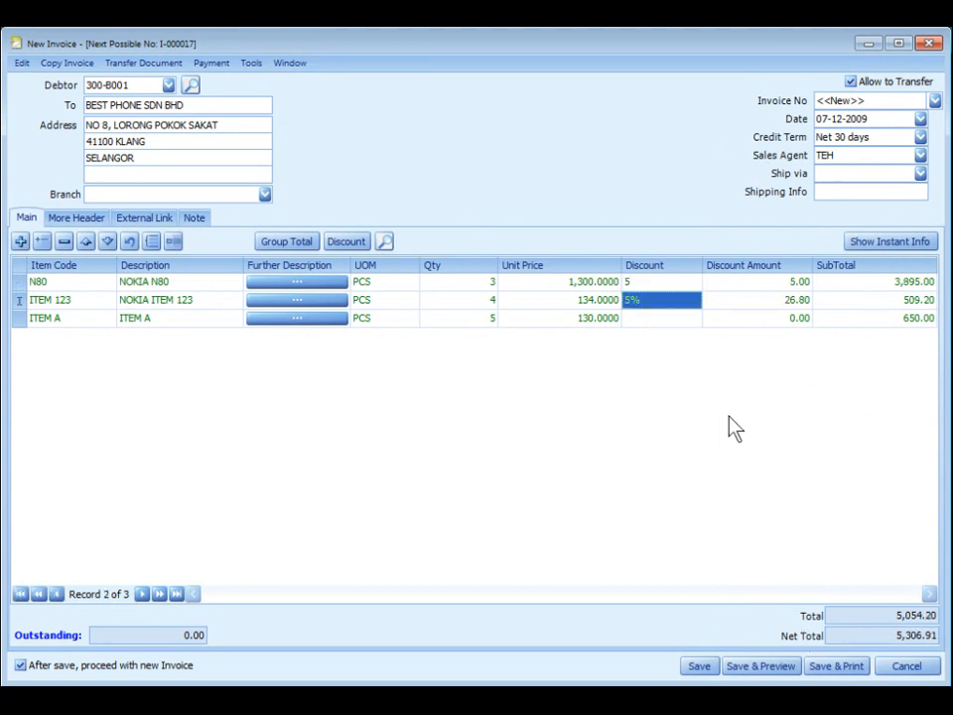
pyautogui.write('5%')
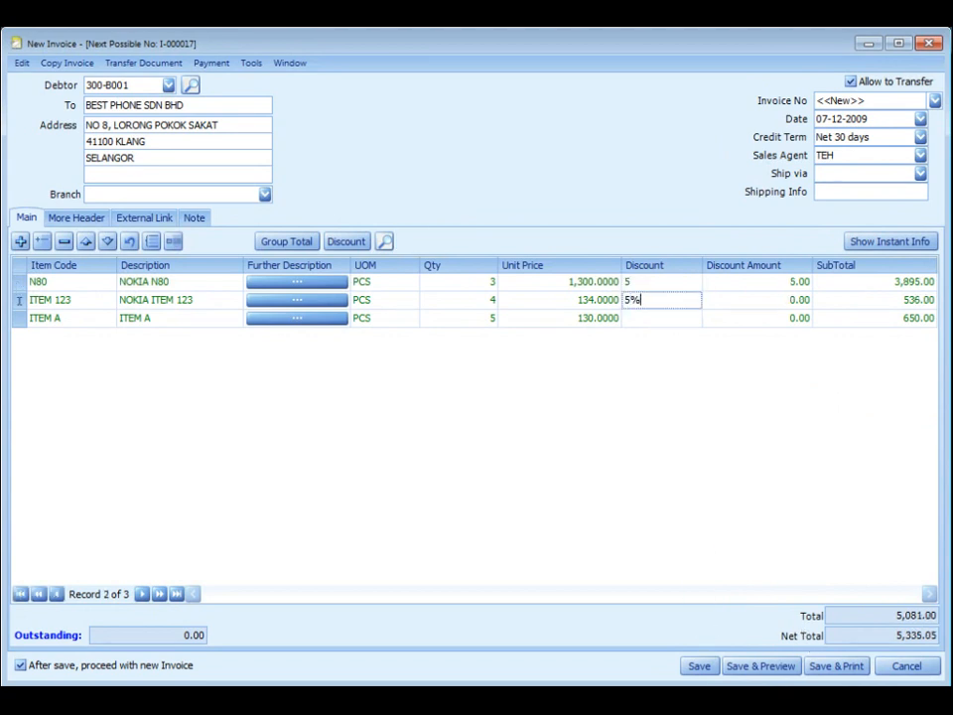
pyautogui.press('Return')
# Extend ITEM 123's discount to 5%+5%+10%.
pyautogui.click(656, 304)
pyautogui.write('+5%')
pyautogui.press('Return')
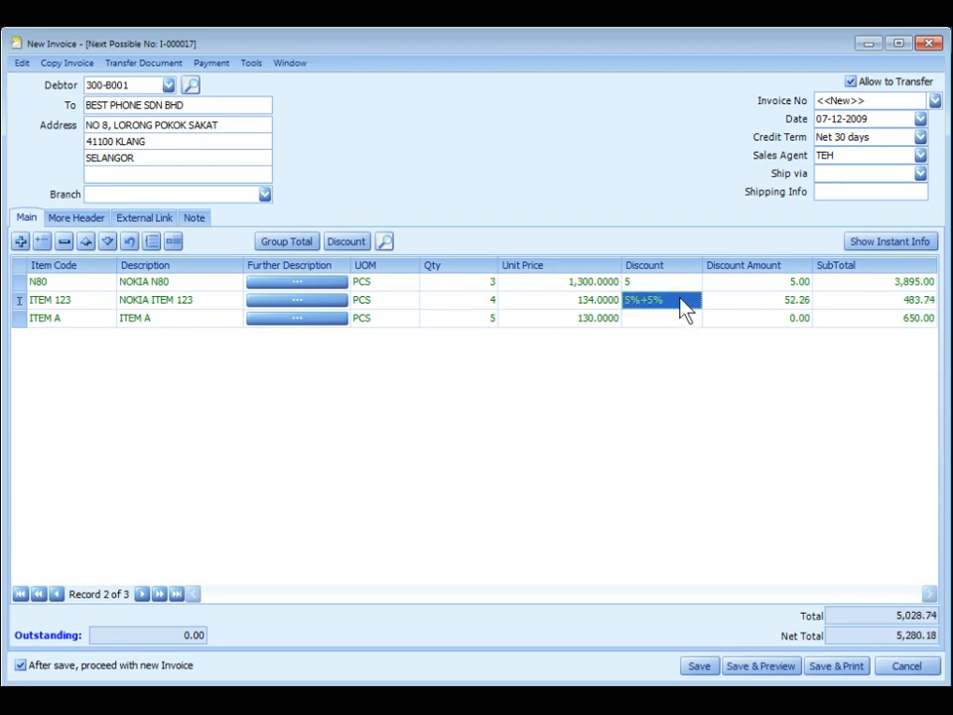
pyautogui.click(683, 301)
pyautogui.write('+10%')
pyautogui.press('BackSpace')
pyautogui.write('%')
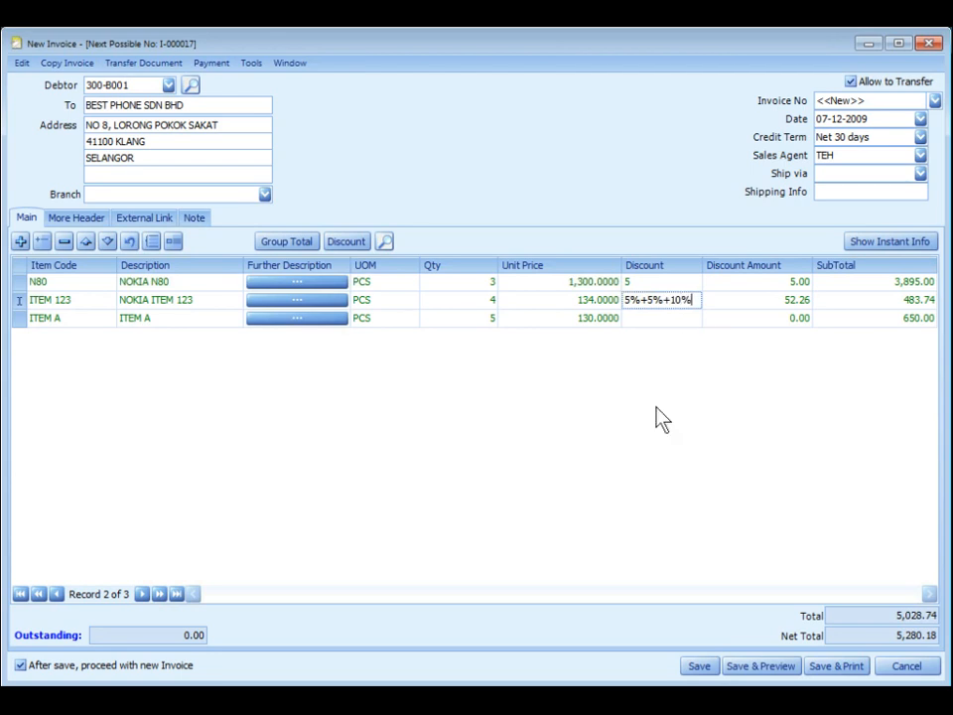
pyautogui.press('Down')
# Give ITEM A a 5+5% discount.
pyautogui.write('5+5%')
pyautogui.press('BackSpace')
pyautogui.press('BackSpace')
pyautogui.press('BackSpace')
pyautogui.write('+5%')
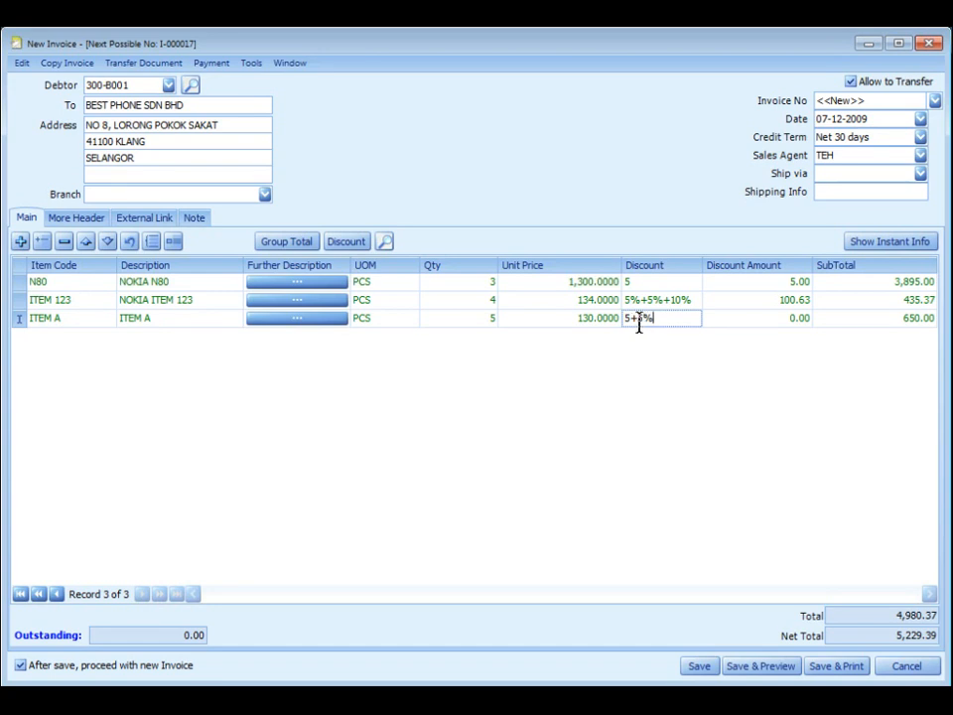
pyautogui.press('Return')
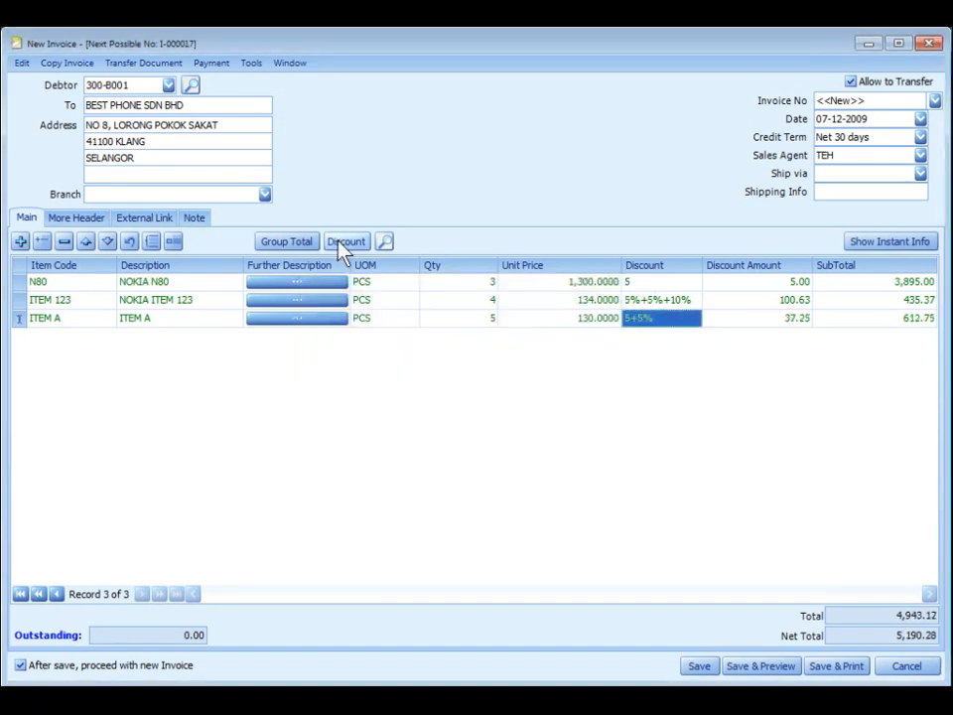
pyautogui.click(343, 244)
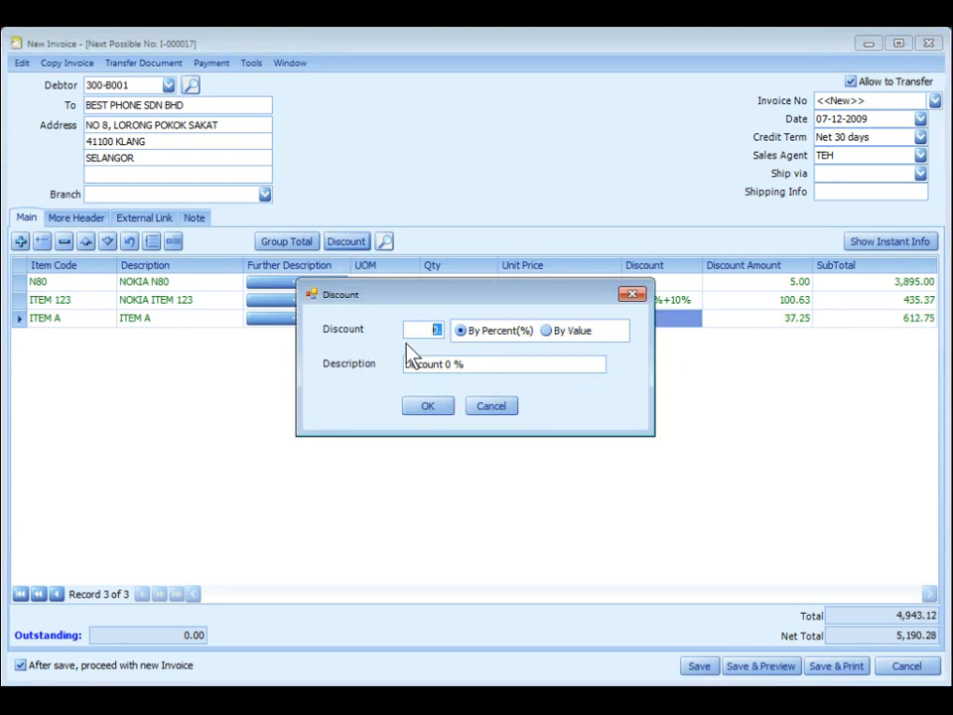
# Apply a 5% discount to the whole invoice.
pyautogui.write('5')
pyautogui.click(438, 405)
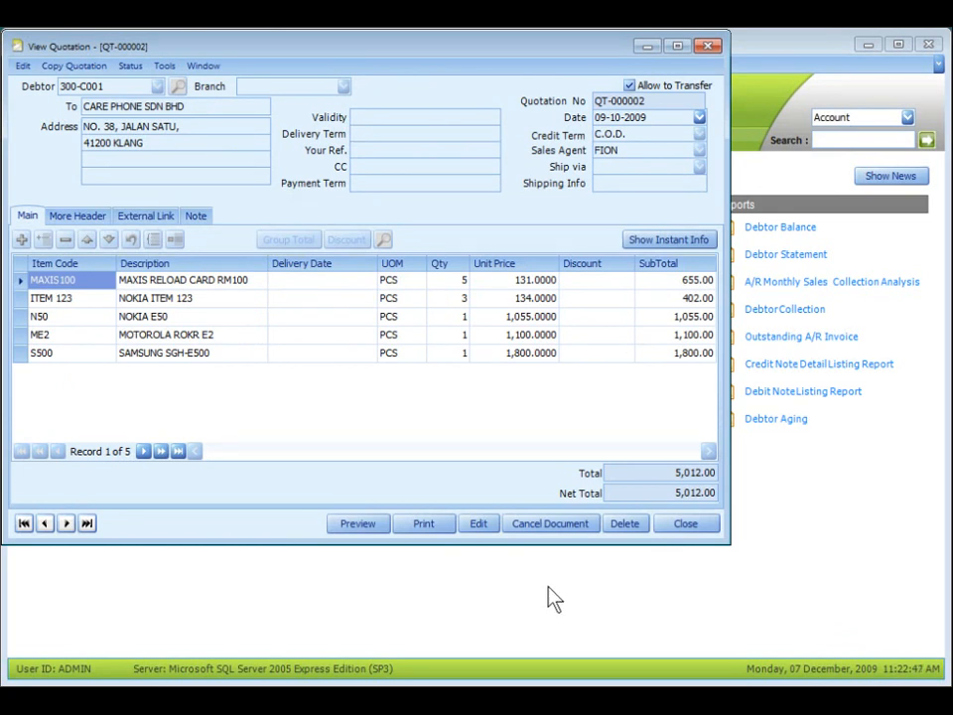
# Drag quotation QT-000002's five item lines from the View Quotation window into the new invoice.
pyautogui.press('Escape')
pyautogui.moveTo(566, 120); pyautogui.dragTo(690, 194)
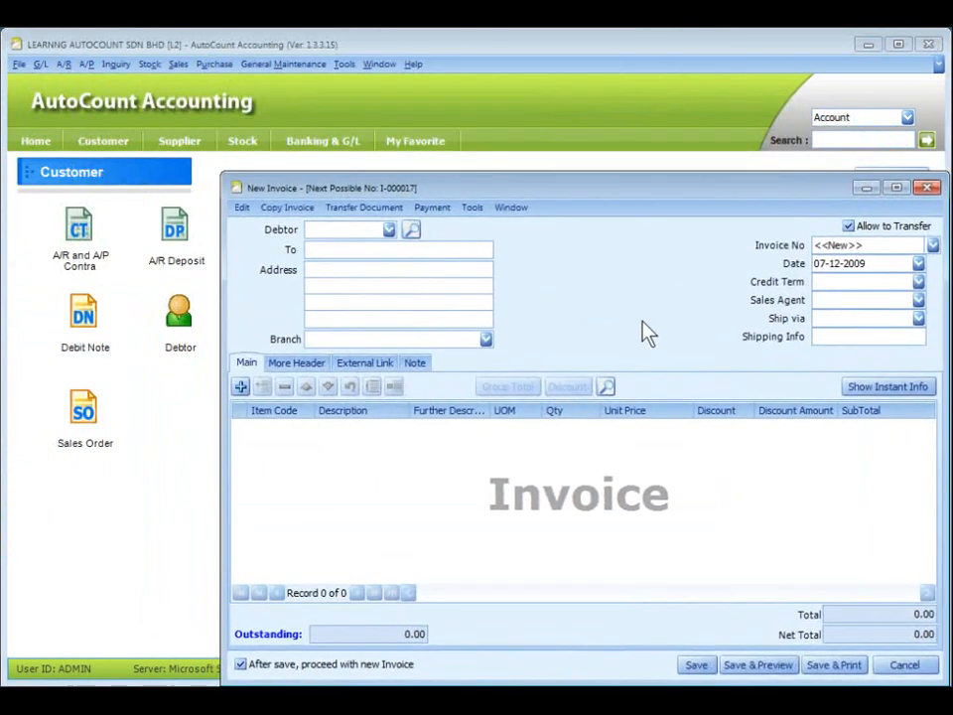
pyautogui.click(102, 636)
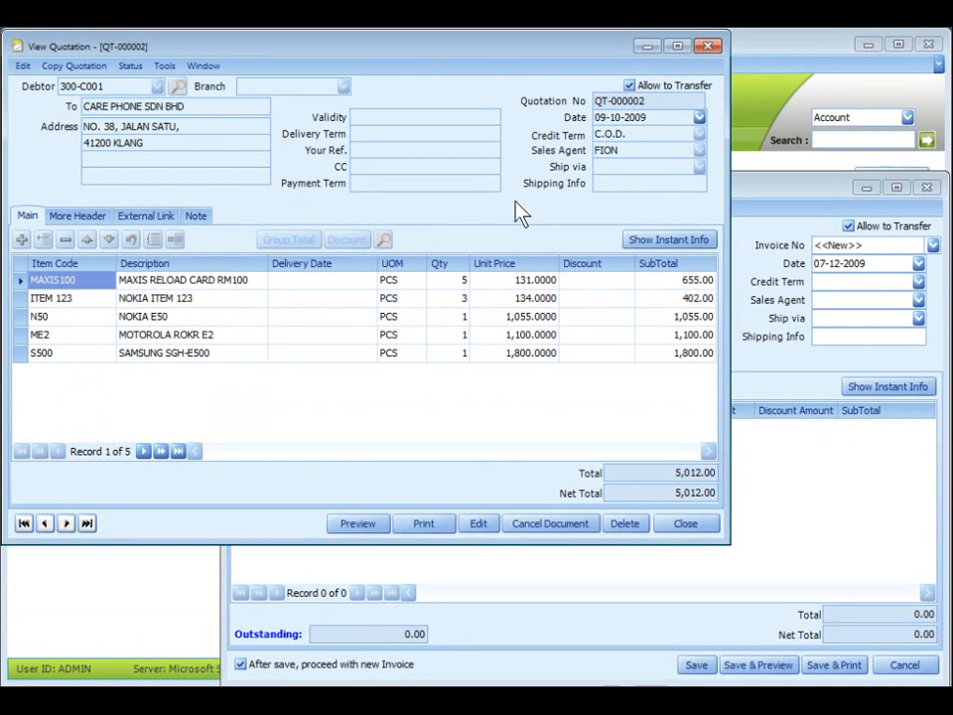
pyautogui.moveTo(723, 411); pyautogui.dragTo(799, 477)
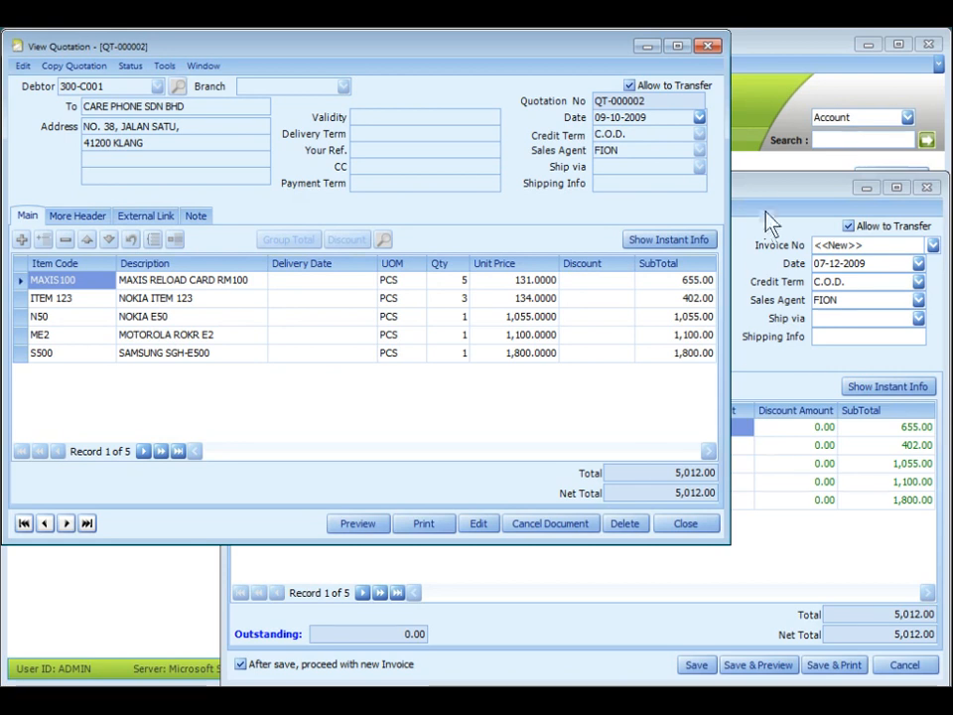
pyautogui.click(759, 204)
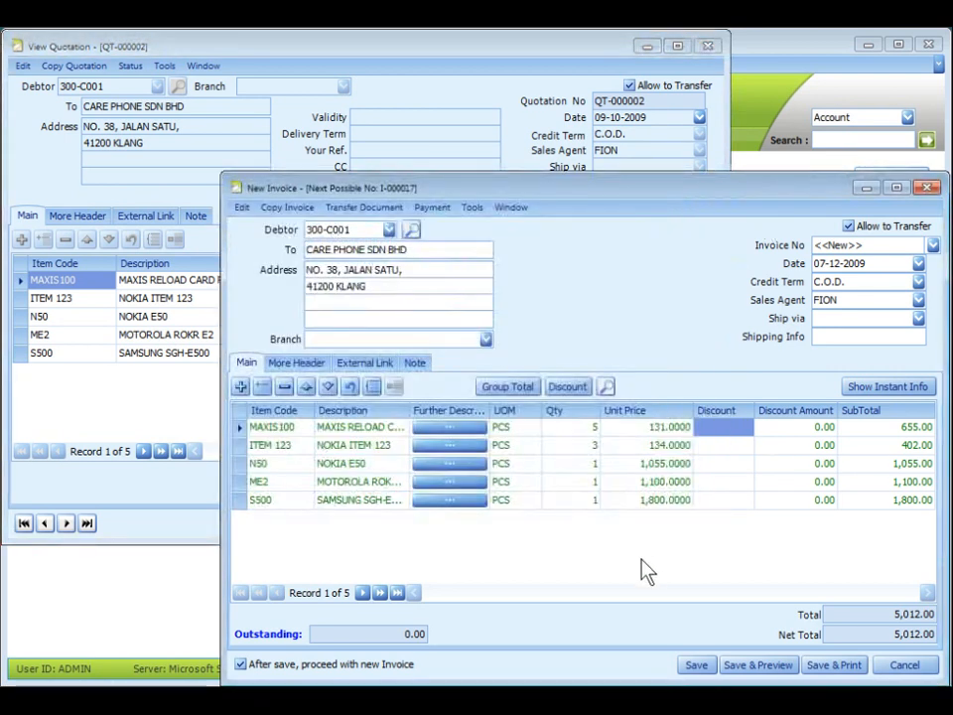